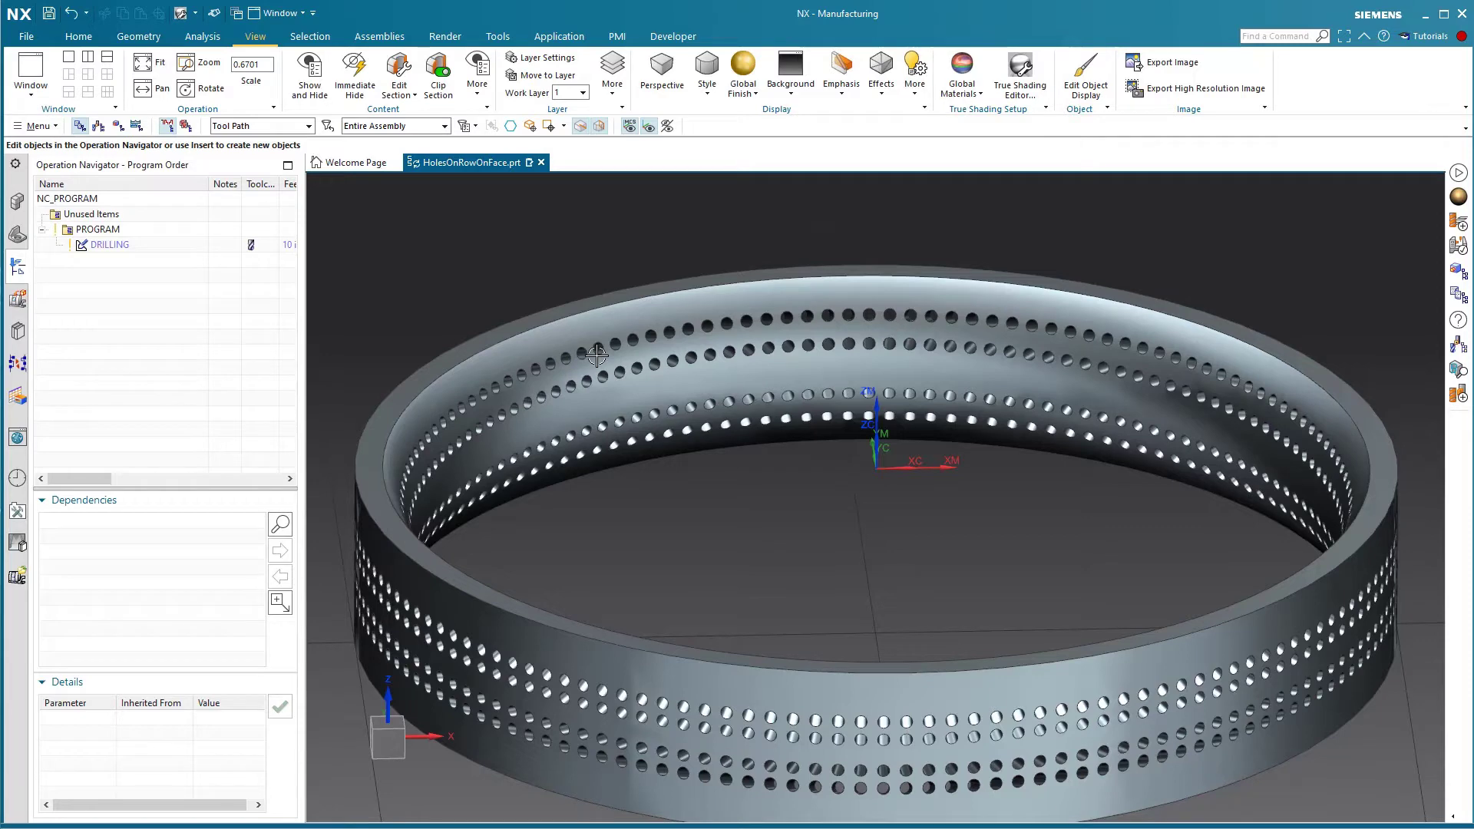
pyautogui.scroll(2, 598, 353)
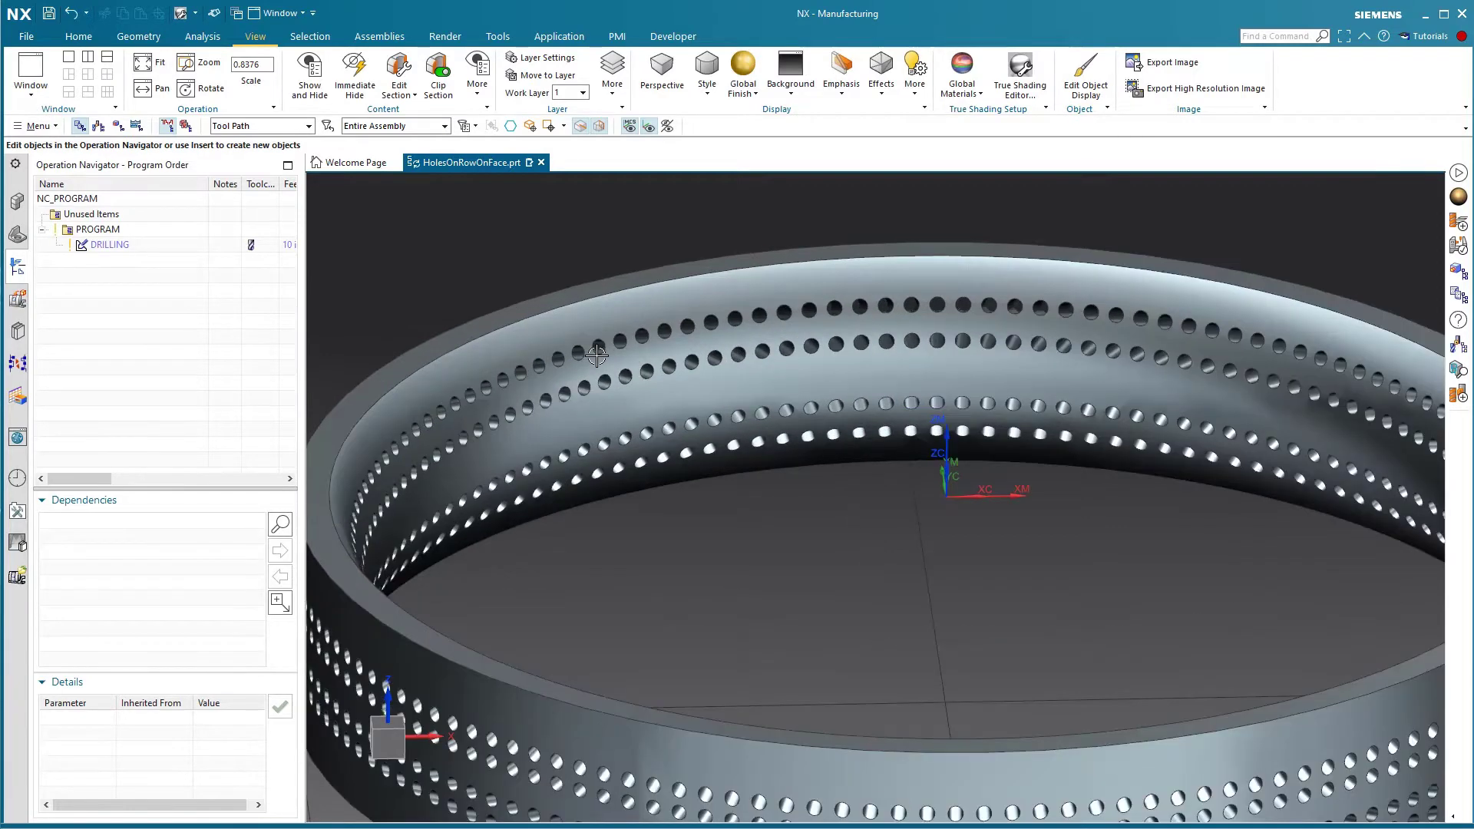
# Orbit the ring to bring the hole rows on its inner wall into view.
pyautogui.moveTo(751, 379); pyautogui.dragTo(739, 381, button='middle')
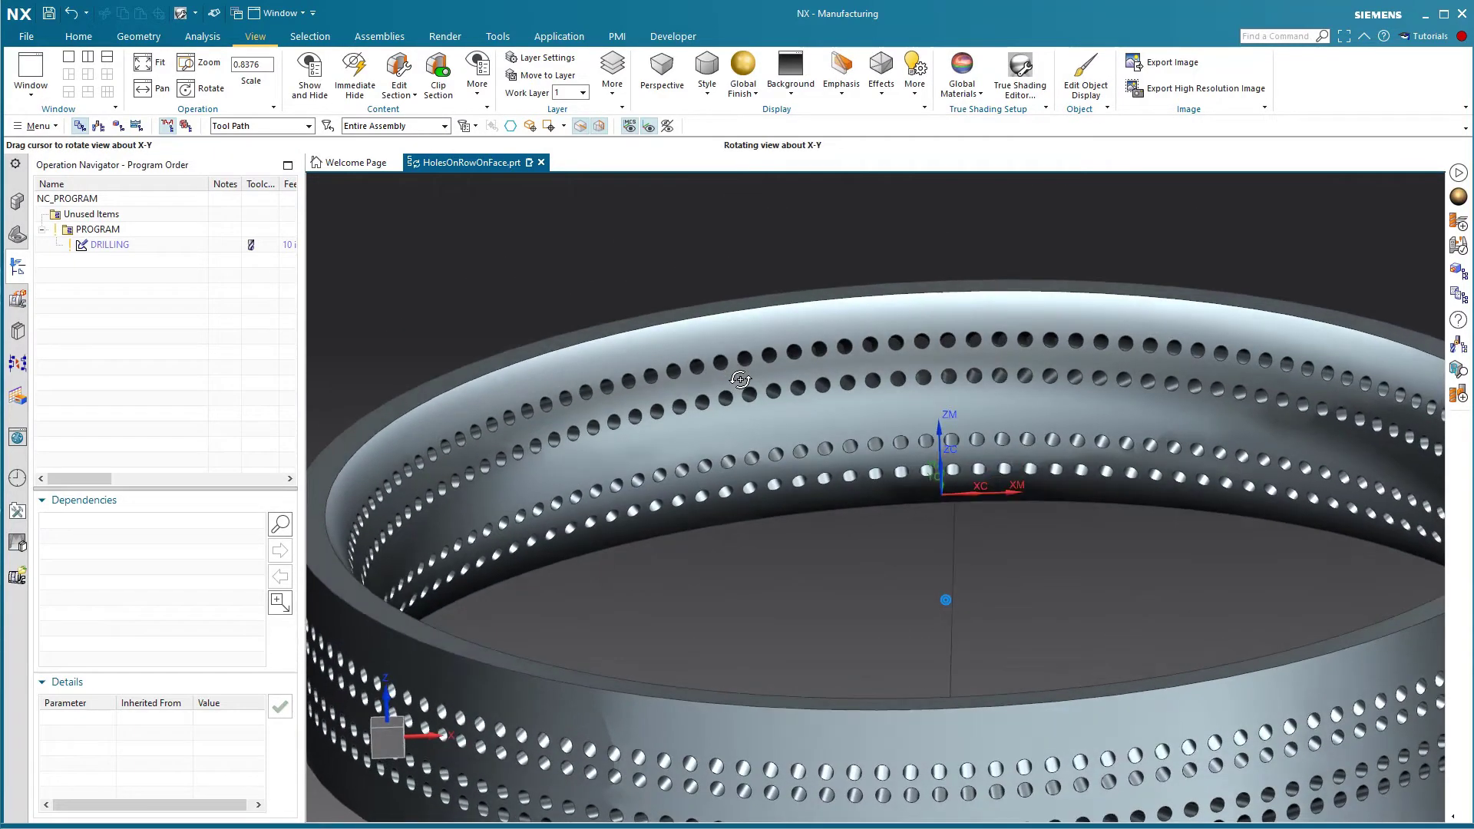
pyautogui.scroll(2, 574, 313)
pyautogui.scroll(1, 575, 313)
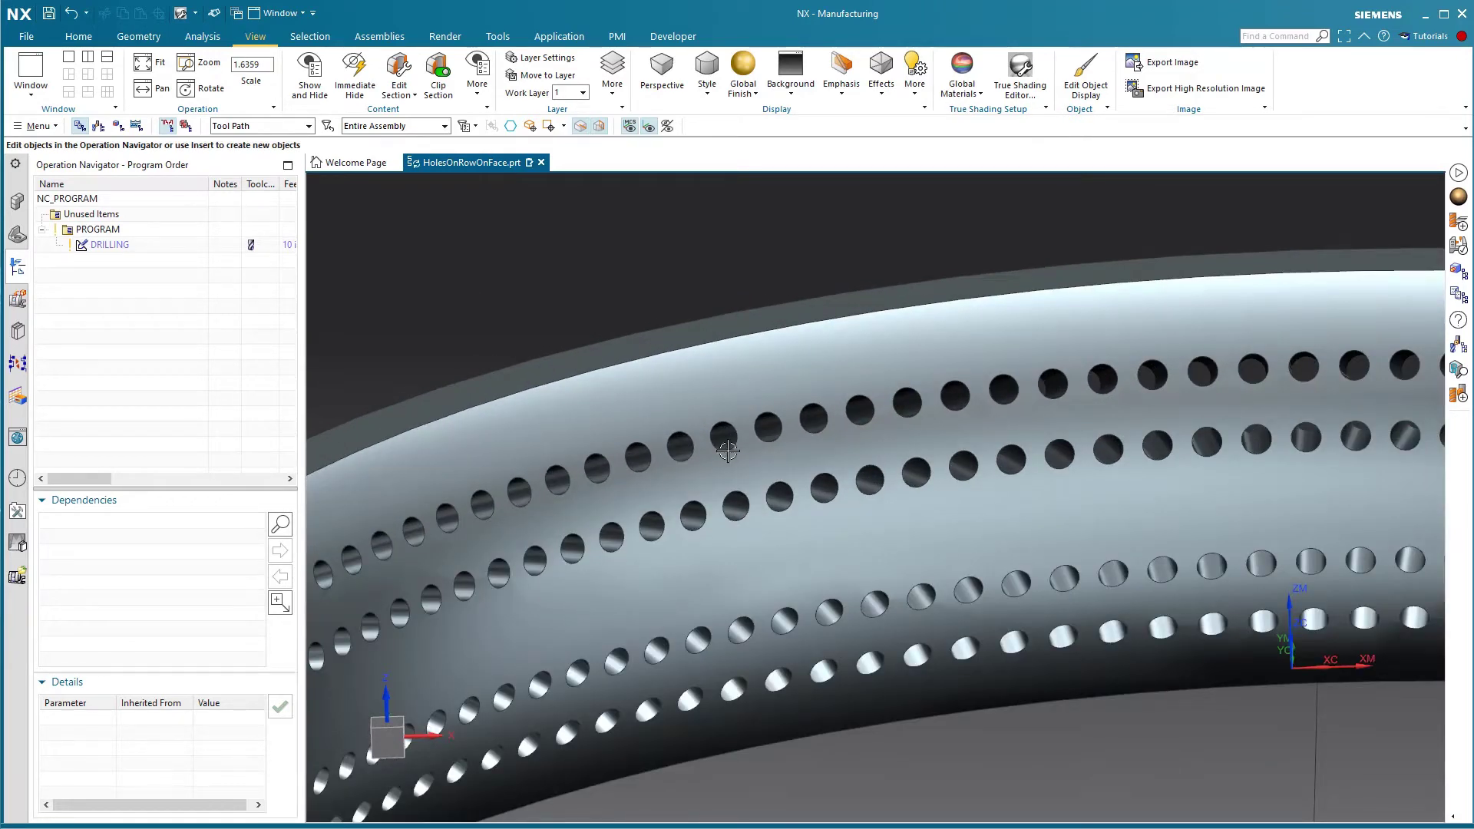
# Edit DRILLING, omit its existing hole points, and pick a hole on the upper row.
pyautogui.doubleClick(113, 247)
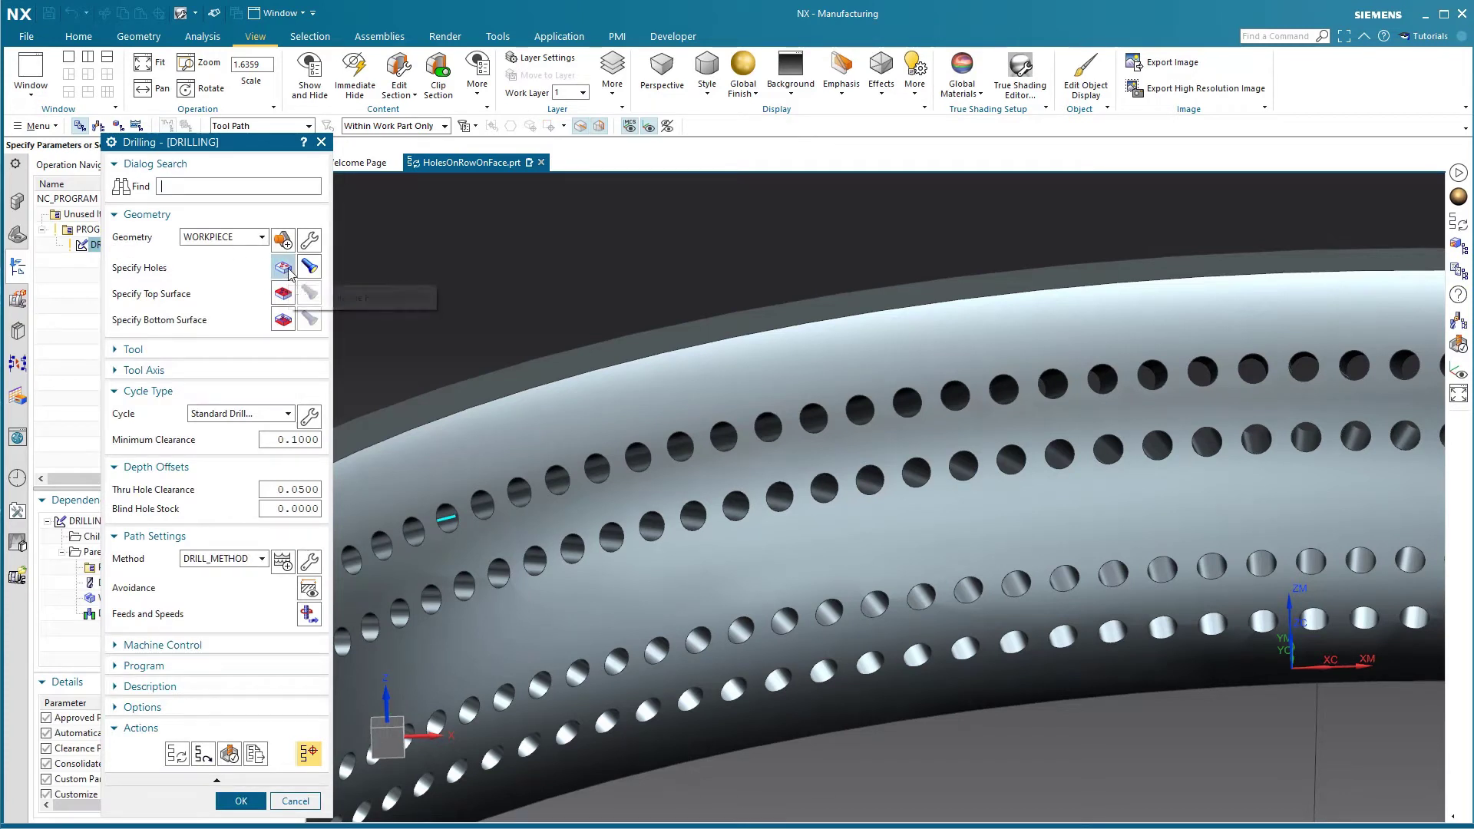
pyautogui.click(283, 267)
pyautogui.click(255, 167)
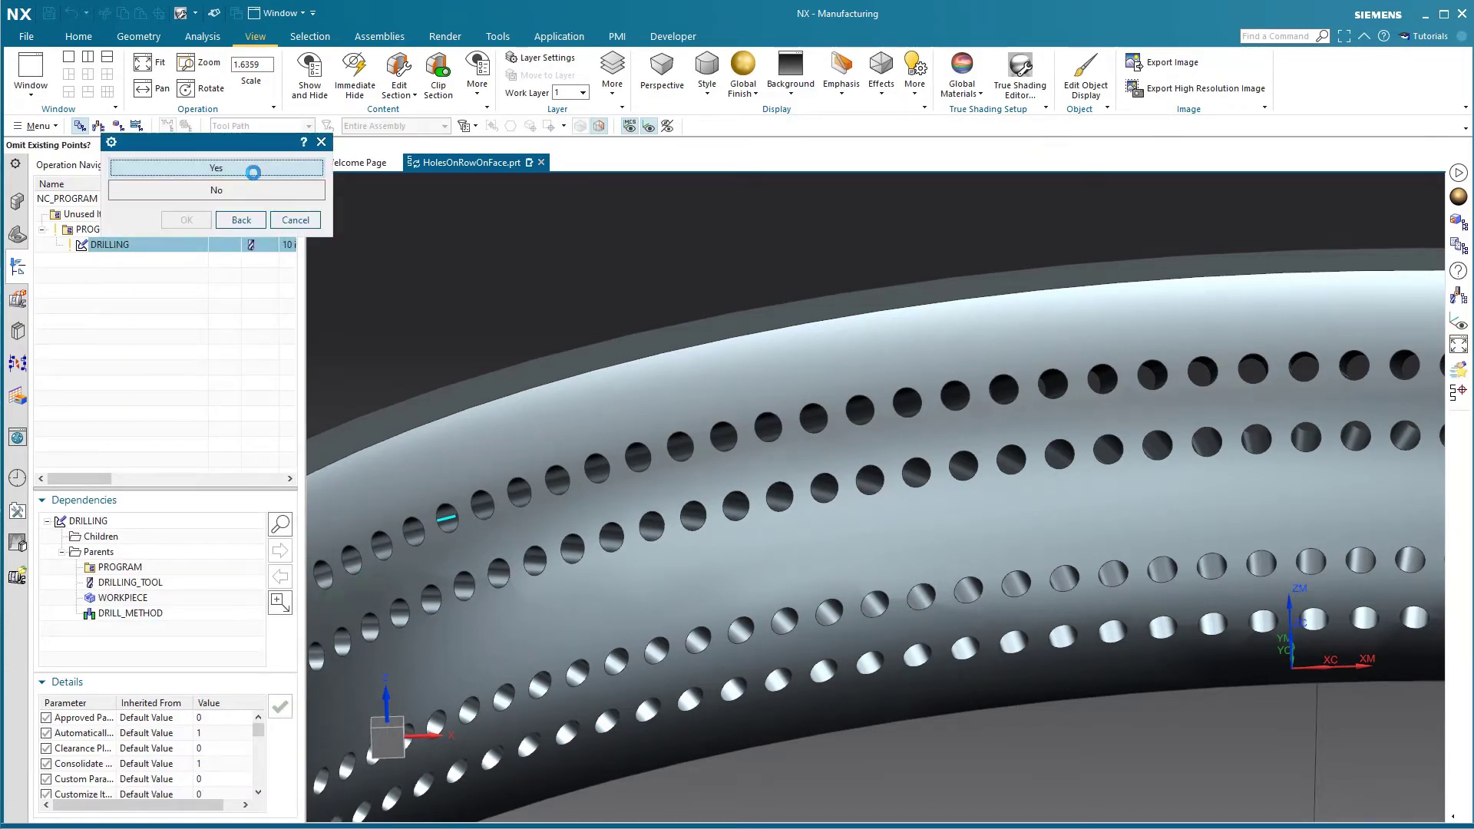
pyautogui.click(255, 171)
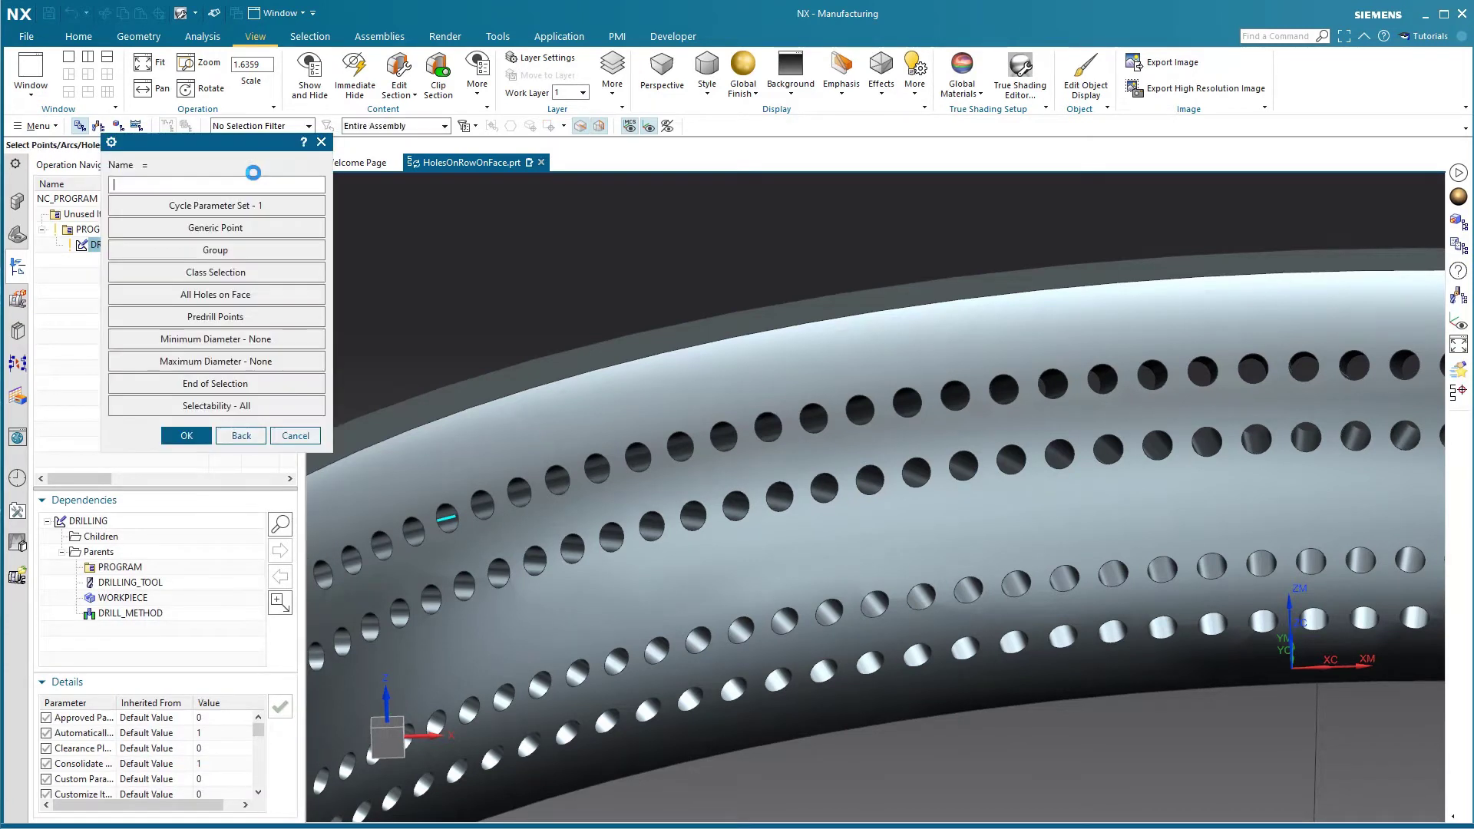
pyautogui.click(821, 426)
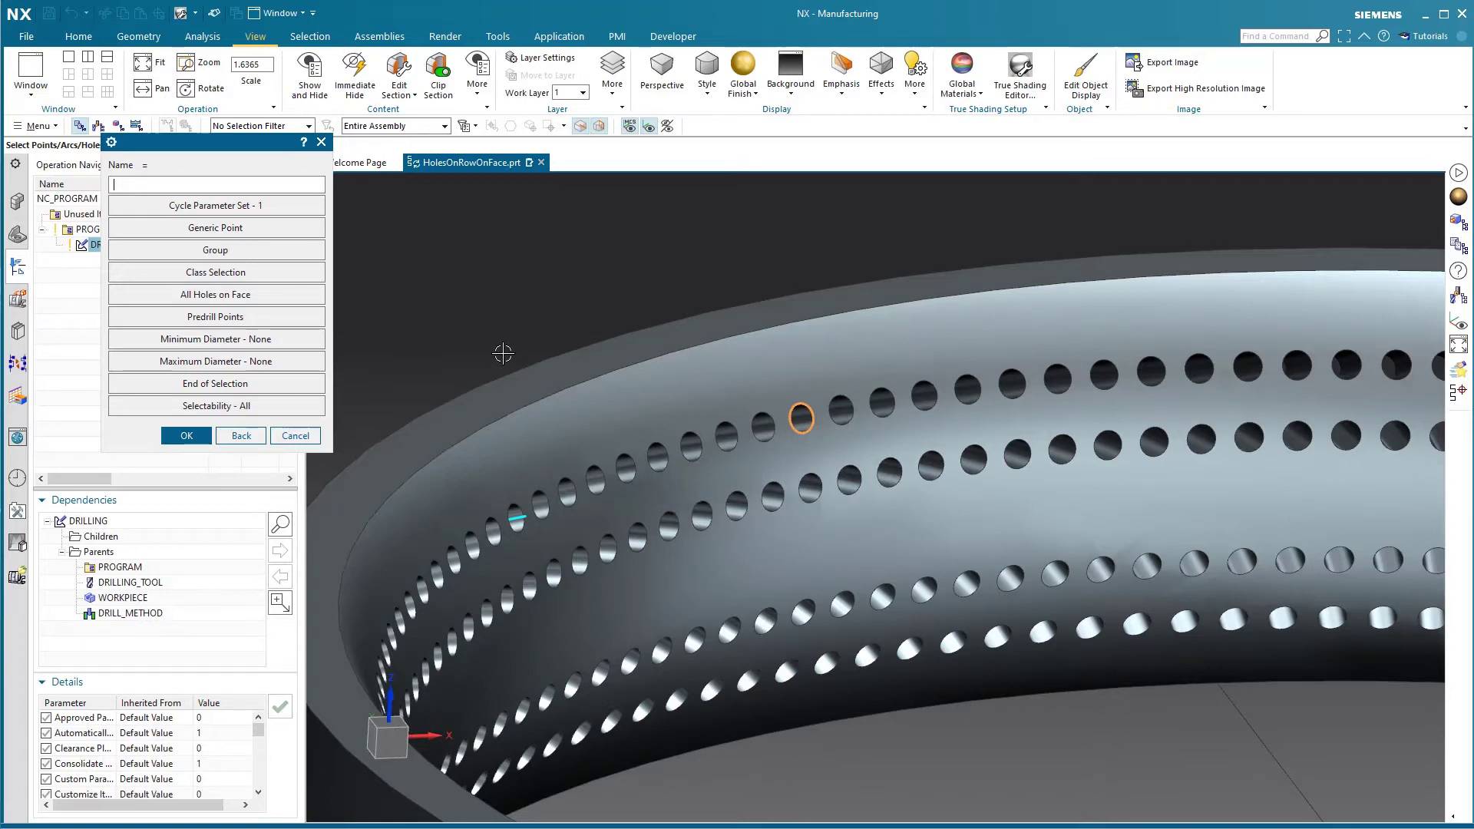
# Try Class Selection's Select by Name field, then cancel back to the Drilling dialog.
pyautogui.click(219, 273)
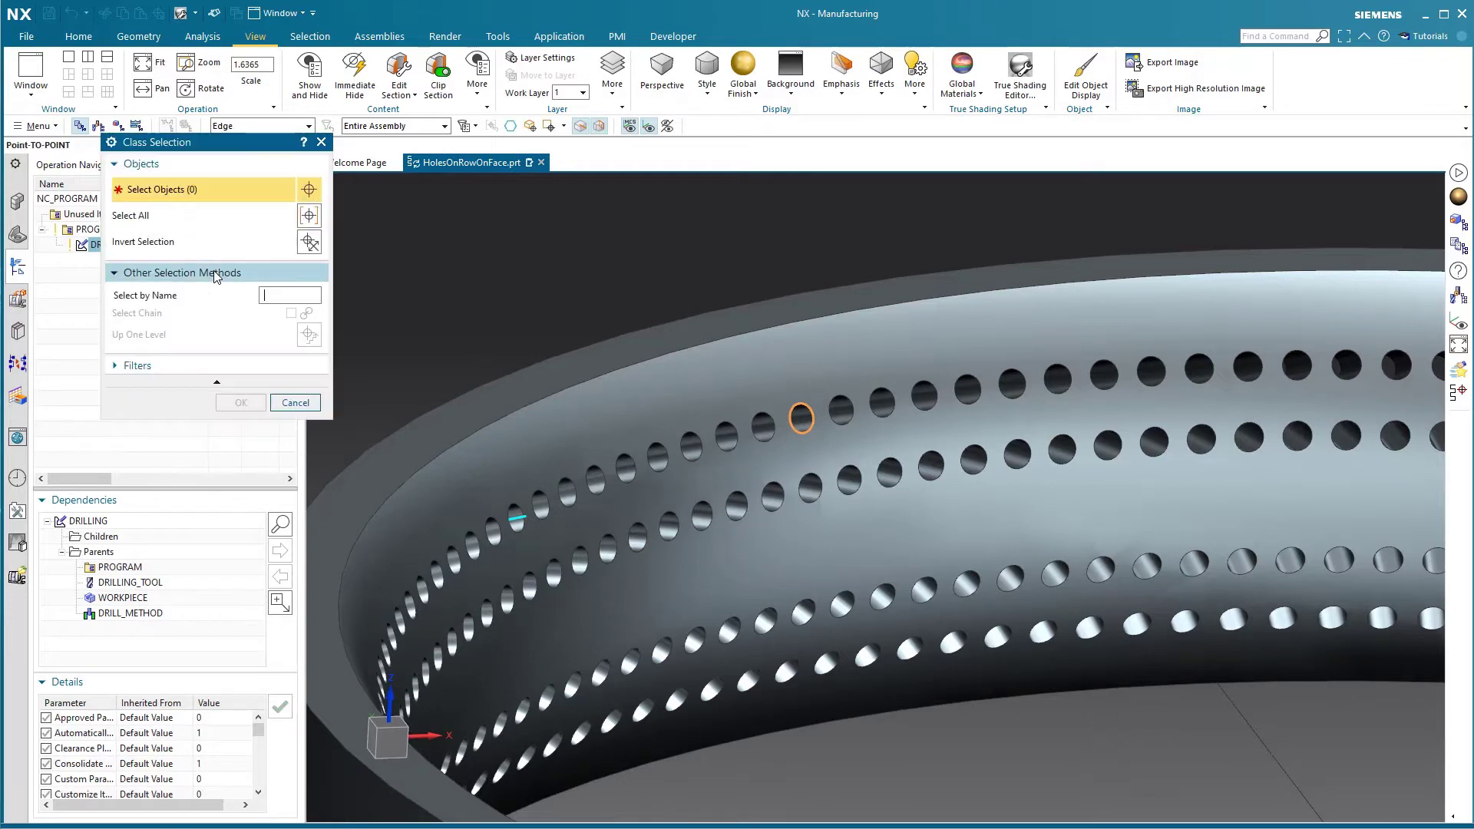
pyautogui.click(286, 296)
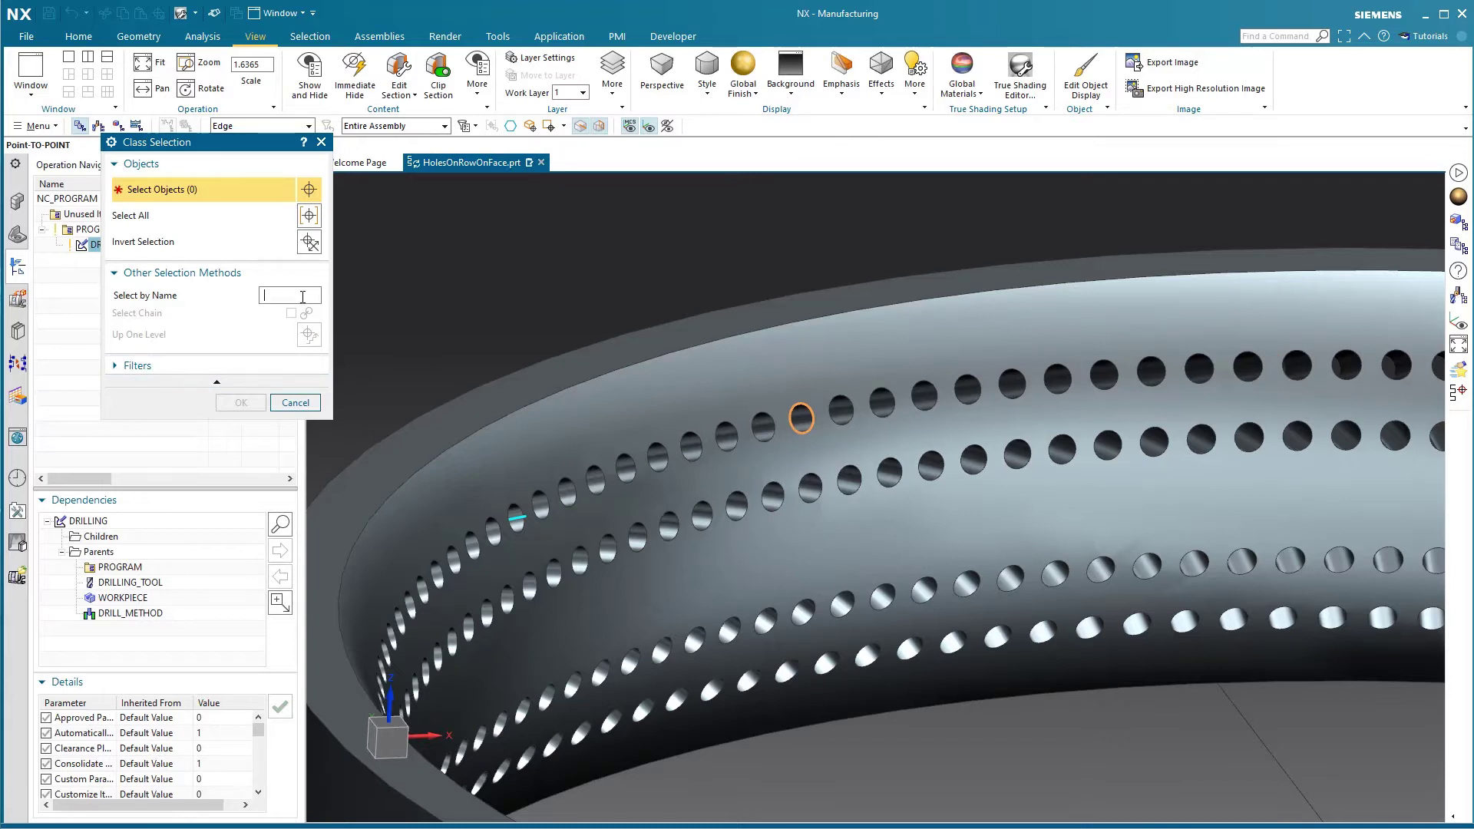
pyautogui.click(296, 406)
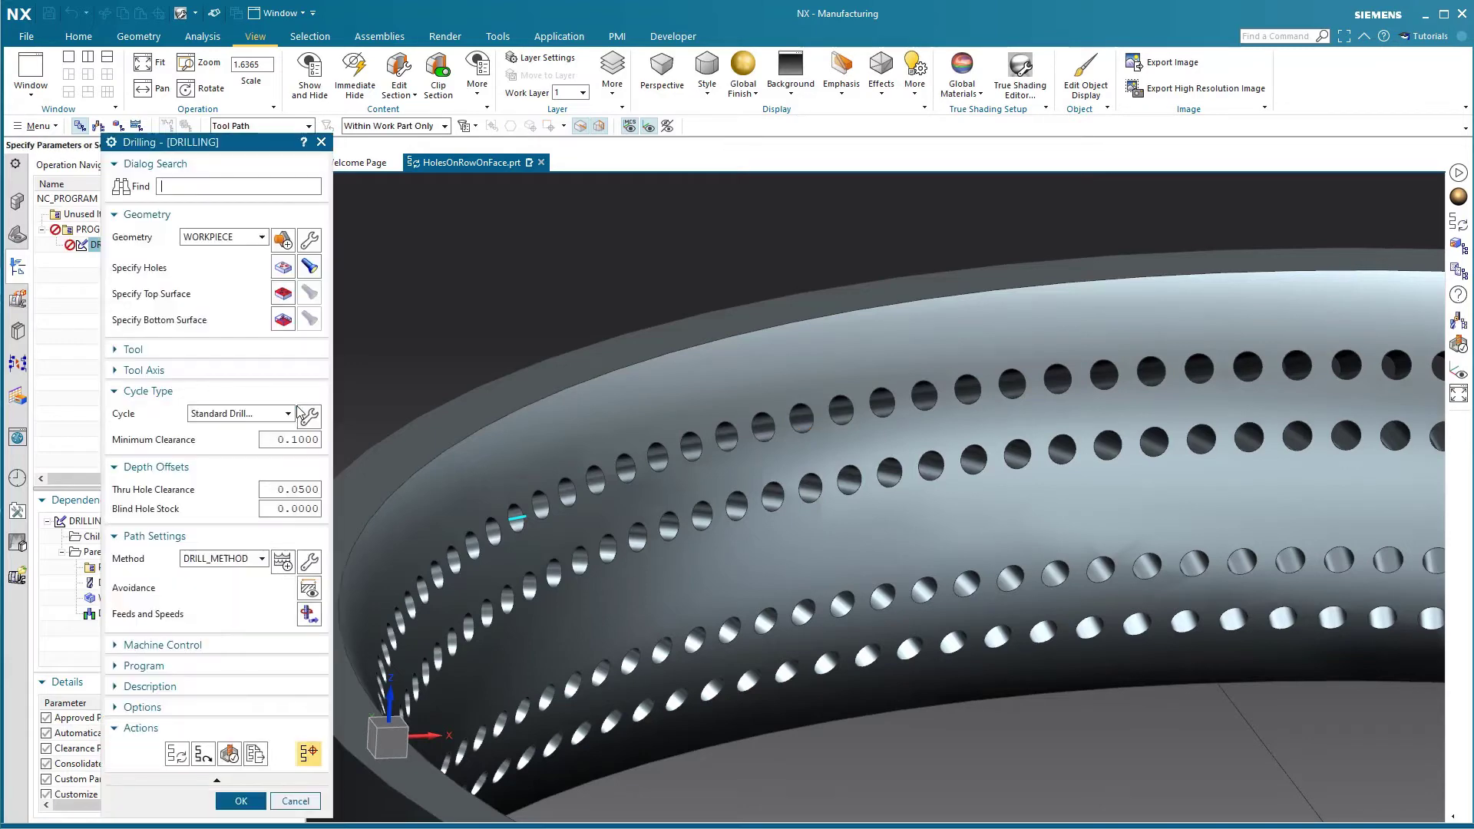
# Close the Drilling dialog, clear the selection, and bring up the Developer ribbon tab.
pyautogui.click(241, 801)
pyautogui.scroll(2, 394, 258)
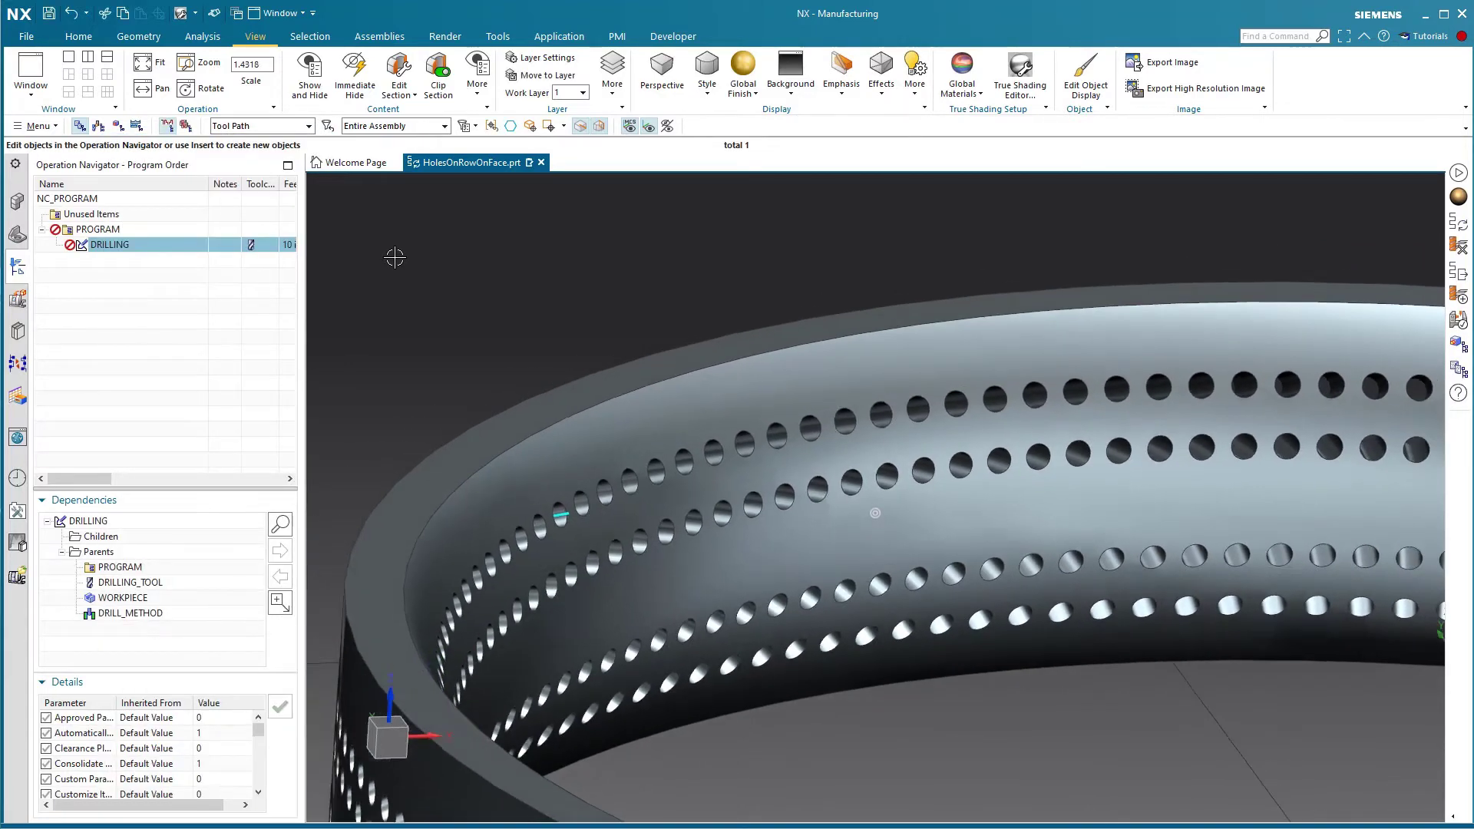
pyautogui.scroll(3, 394, 259)
pyautogui.scroll(1, 394, 258)
pyautogui.scroll(2, 394, 258)
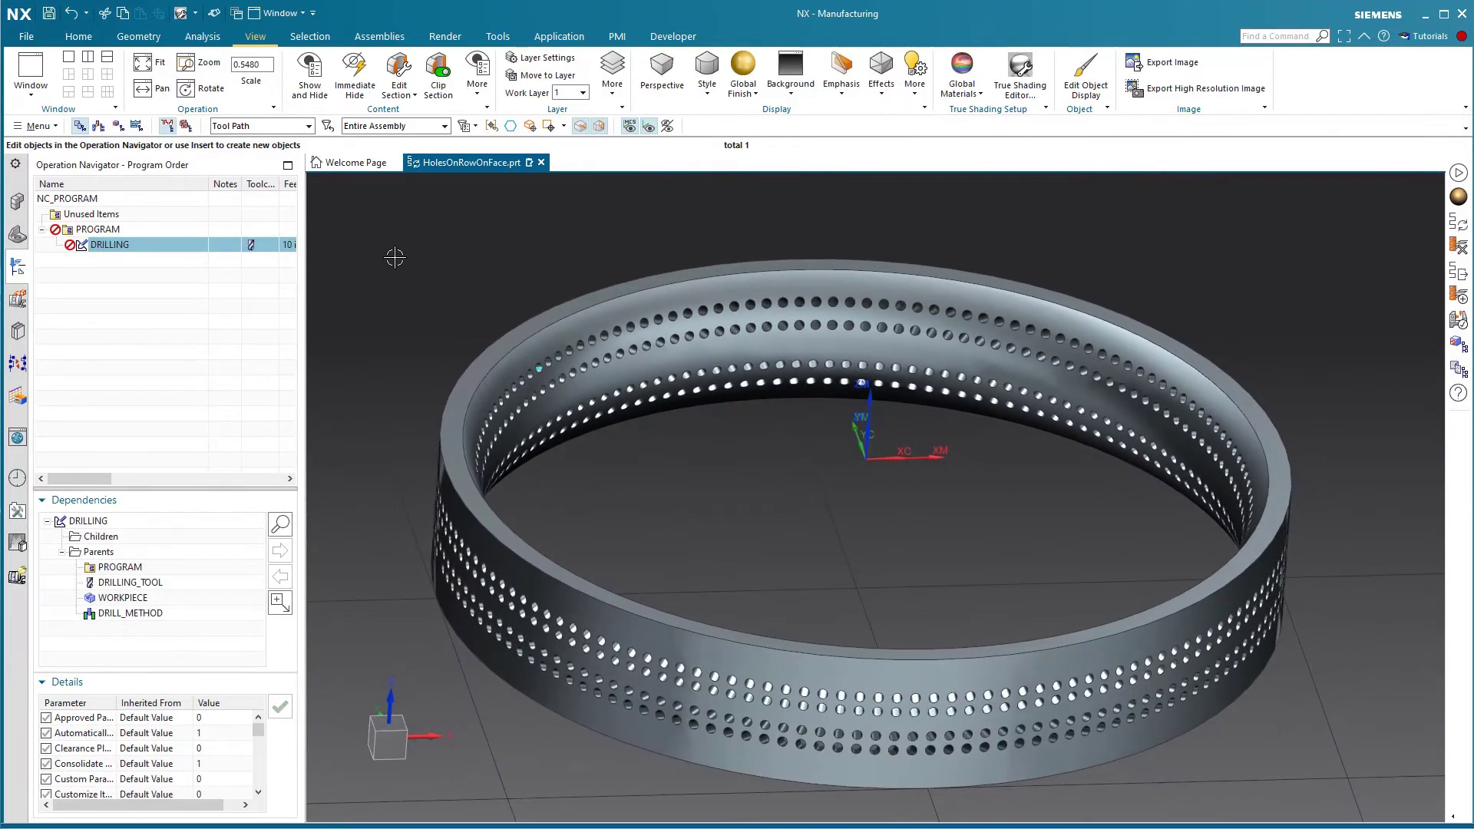
pyautogui.press('Escape')
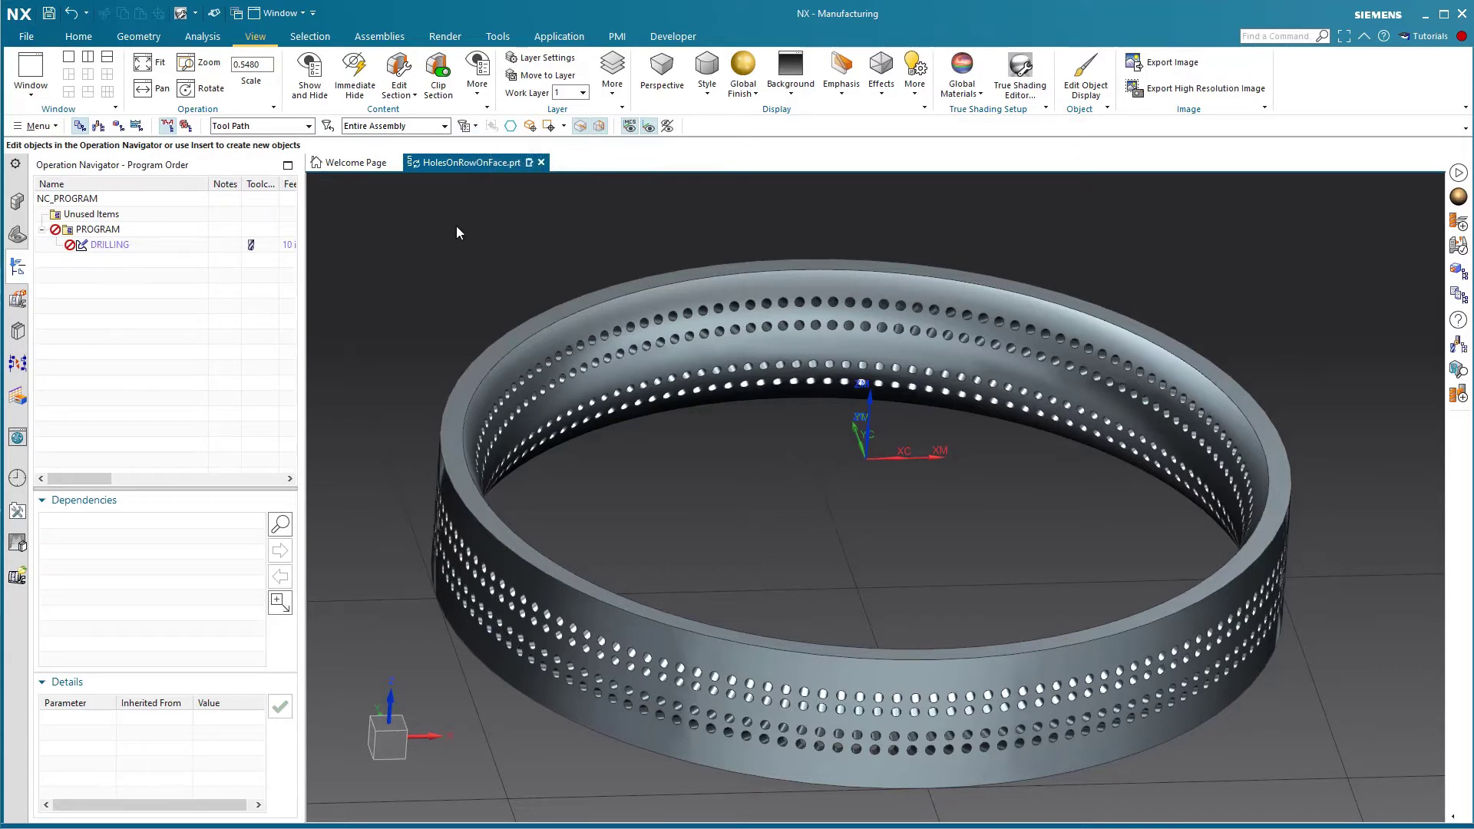
pyautogui.click(666, 37)
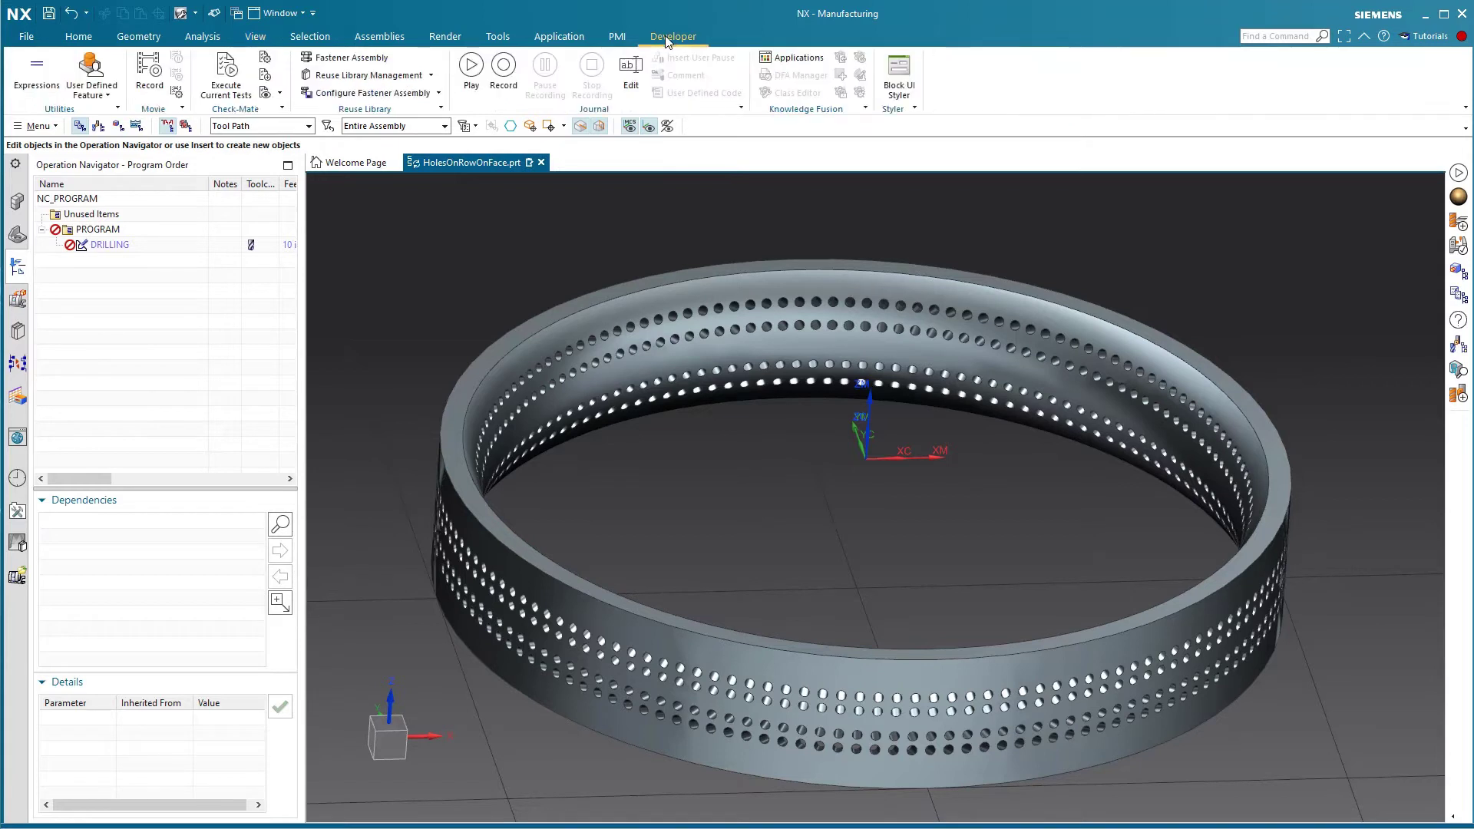
# Play the SelectHolesOnFaceByRow.vb journal and dismiss its one-edge-one-face error.
pyautogui.rightClick(480, 88)
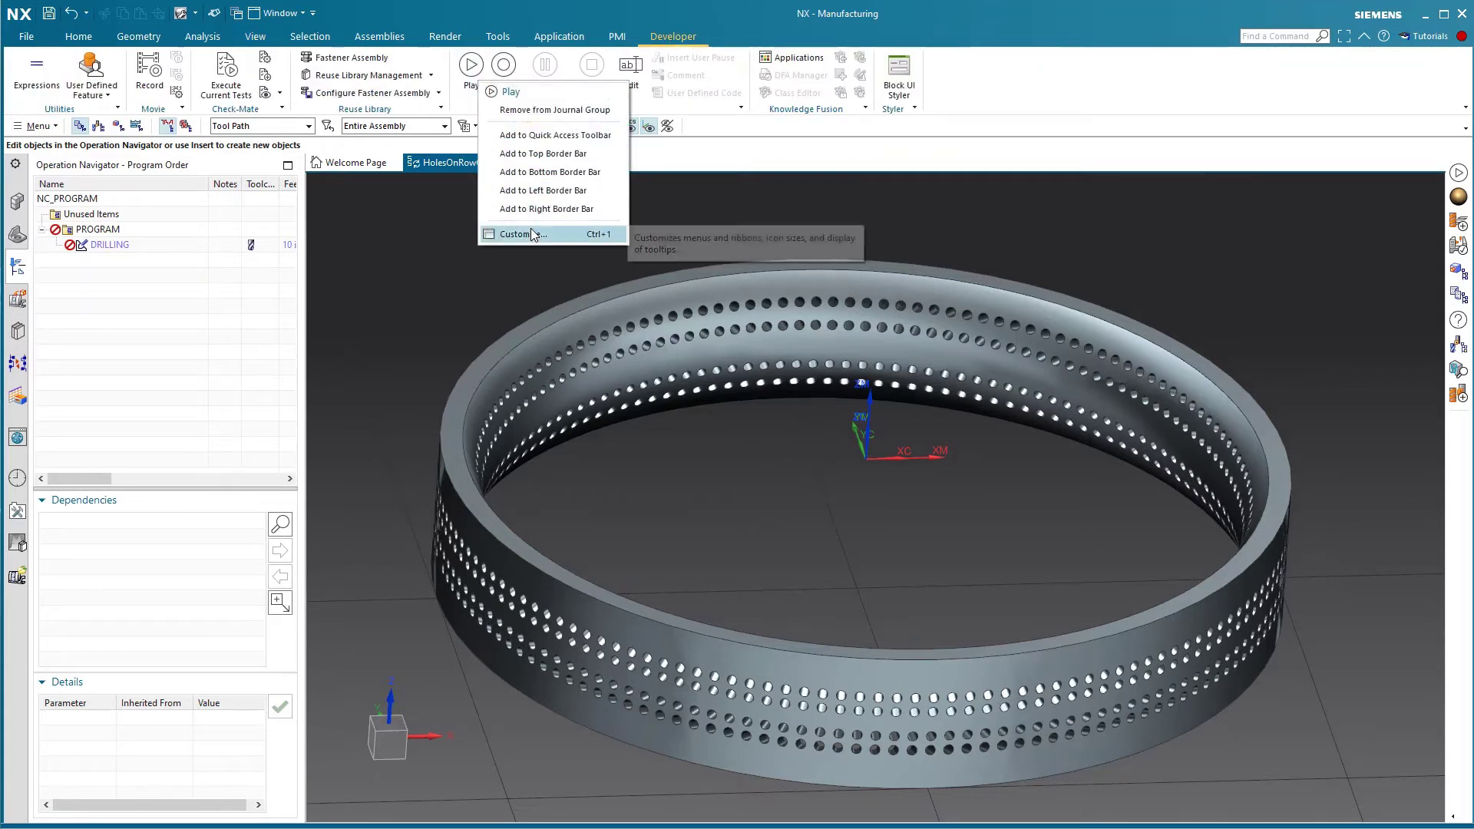
pyautogui.click(495, 33)
pyautogui.click(470, 71)
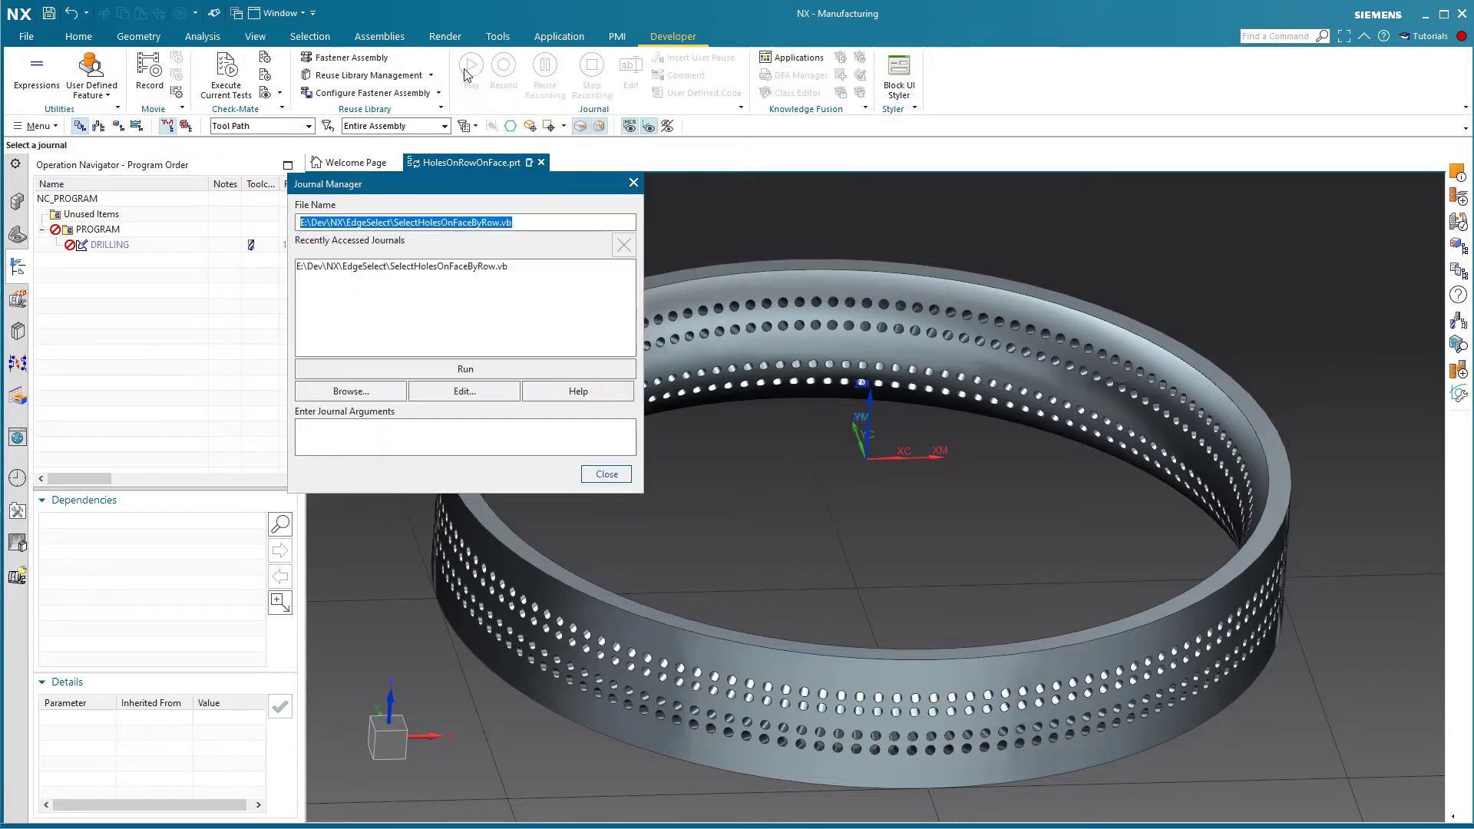
pyautogui.click(445, 269)
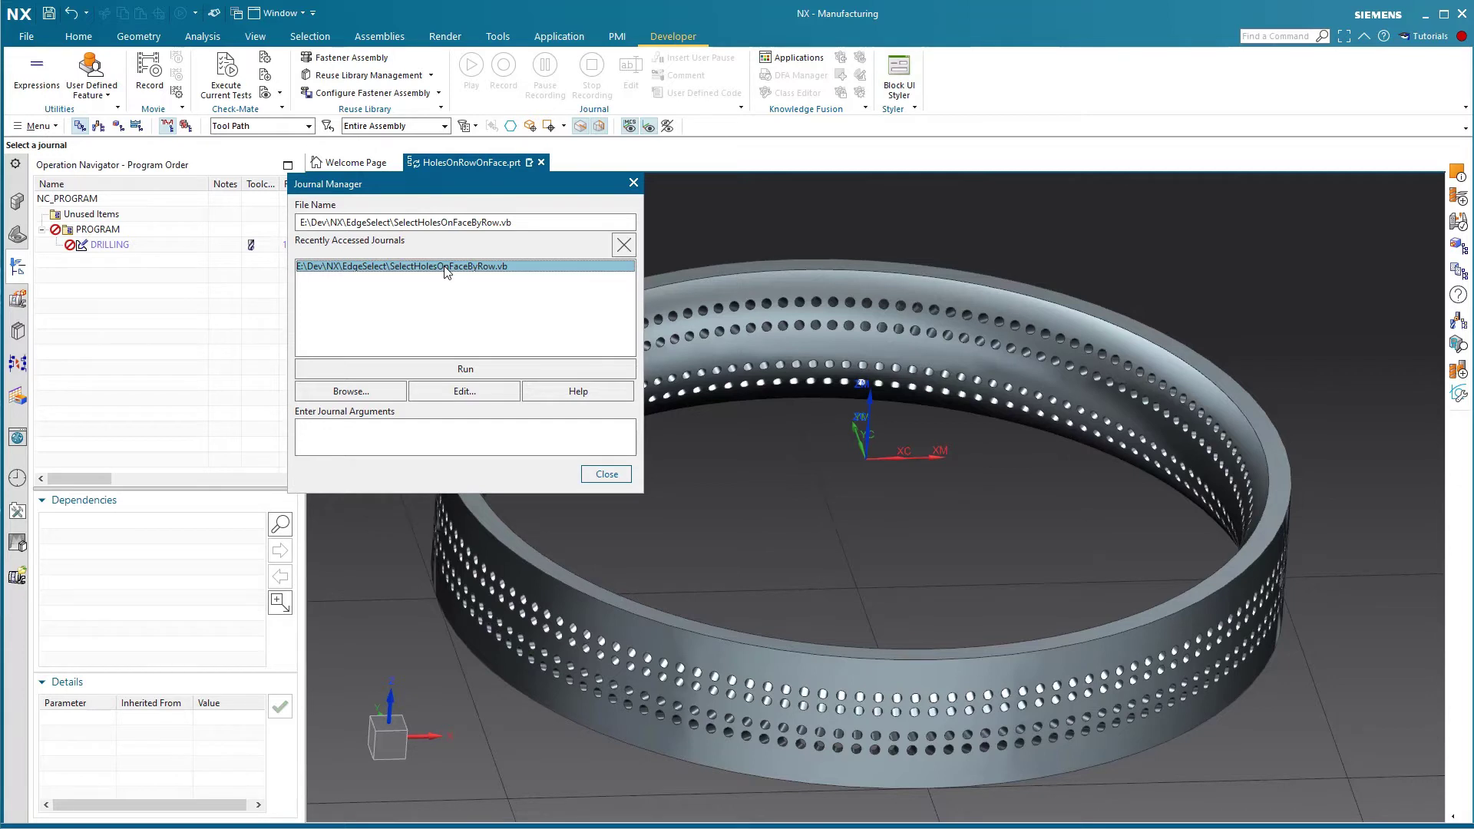
pyautogui.click(466, 371)
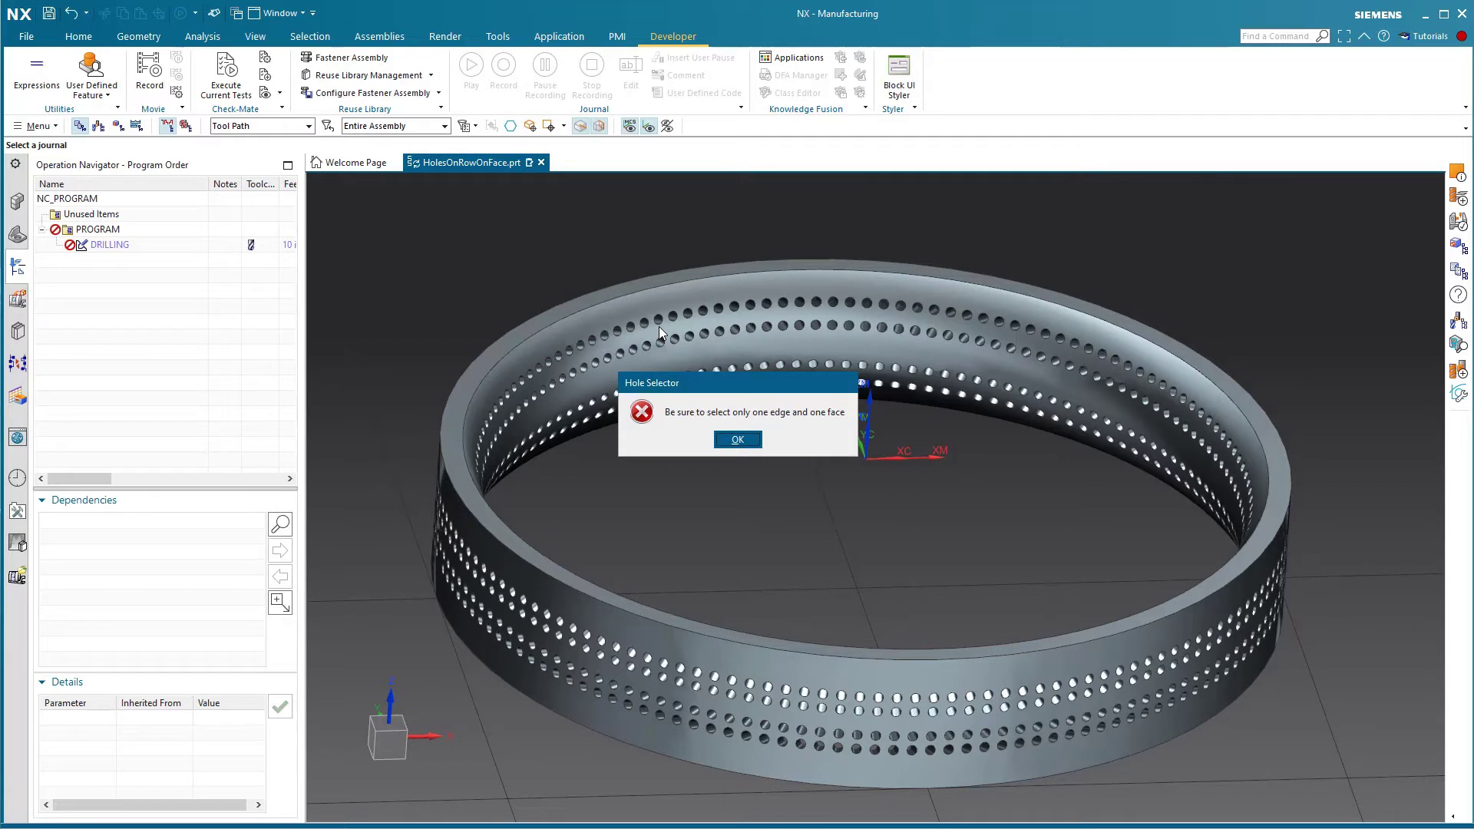
pyautogui.click(733, 439)
# Select one upper-row hole edge and the inner face, then rerun SelectHolesOnFaceByRow.
pyautogui.click(243, 126)
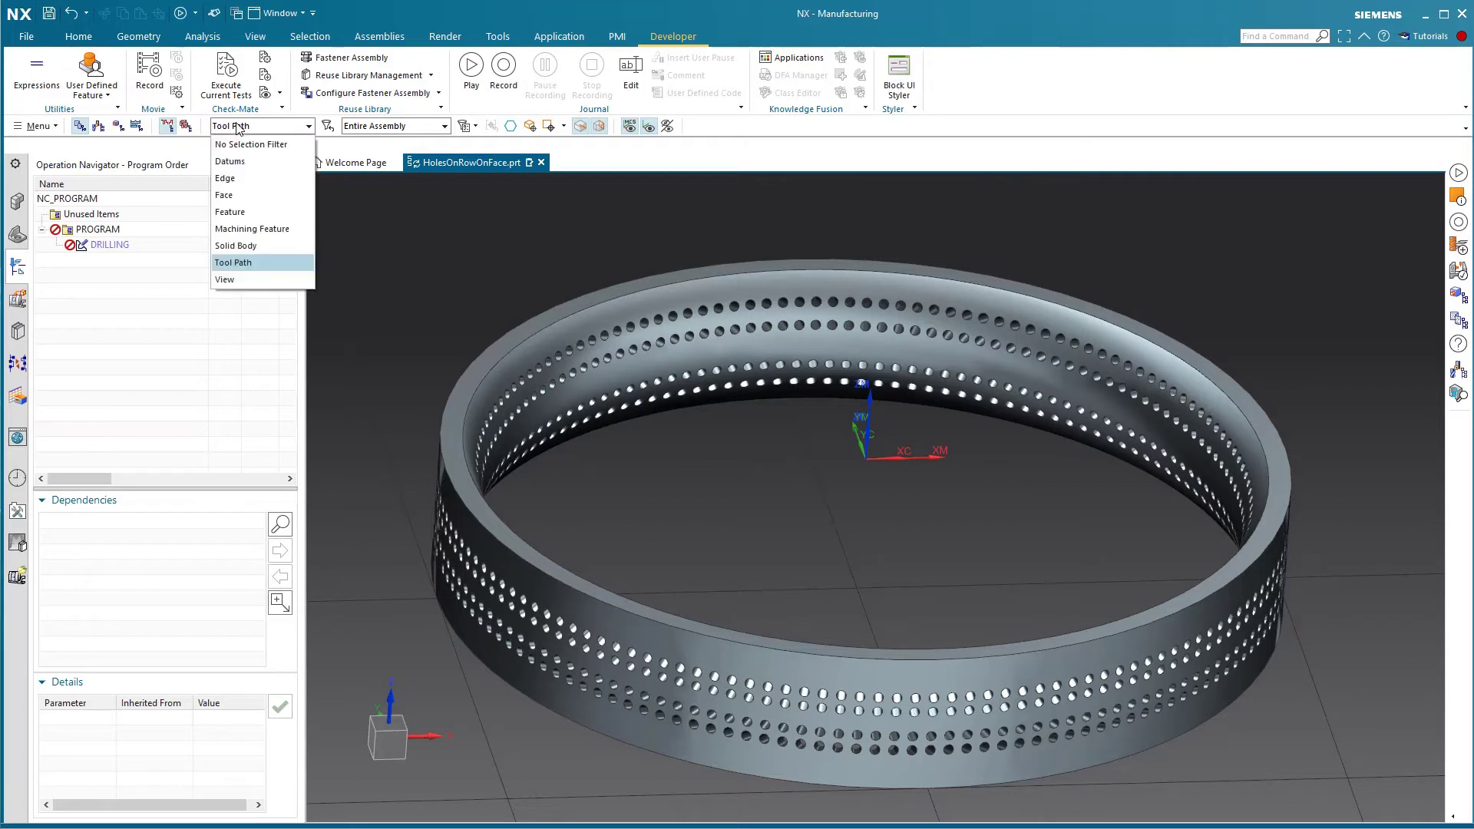
pyautogui.click(241, 182)
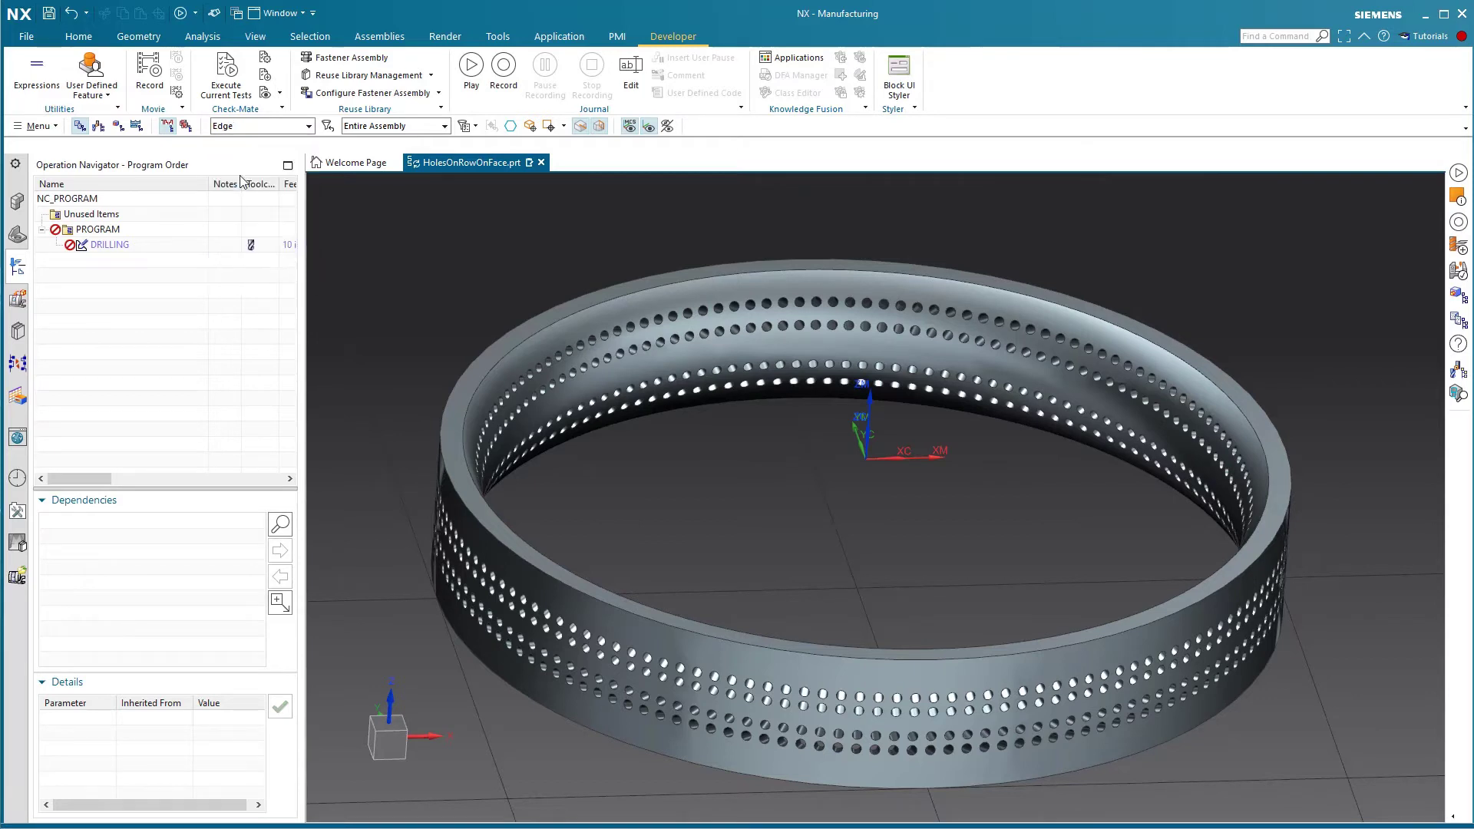
pyautogui.click(643, 324)
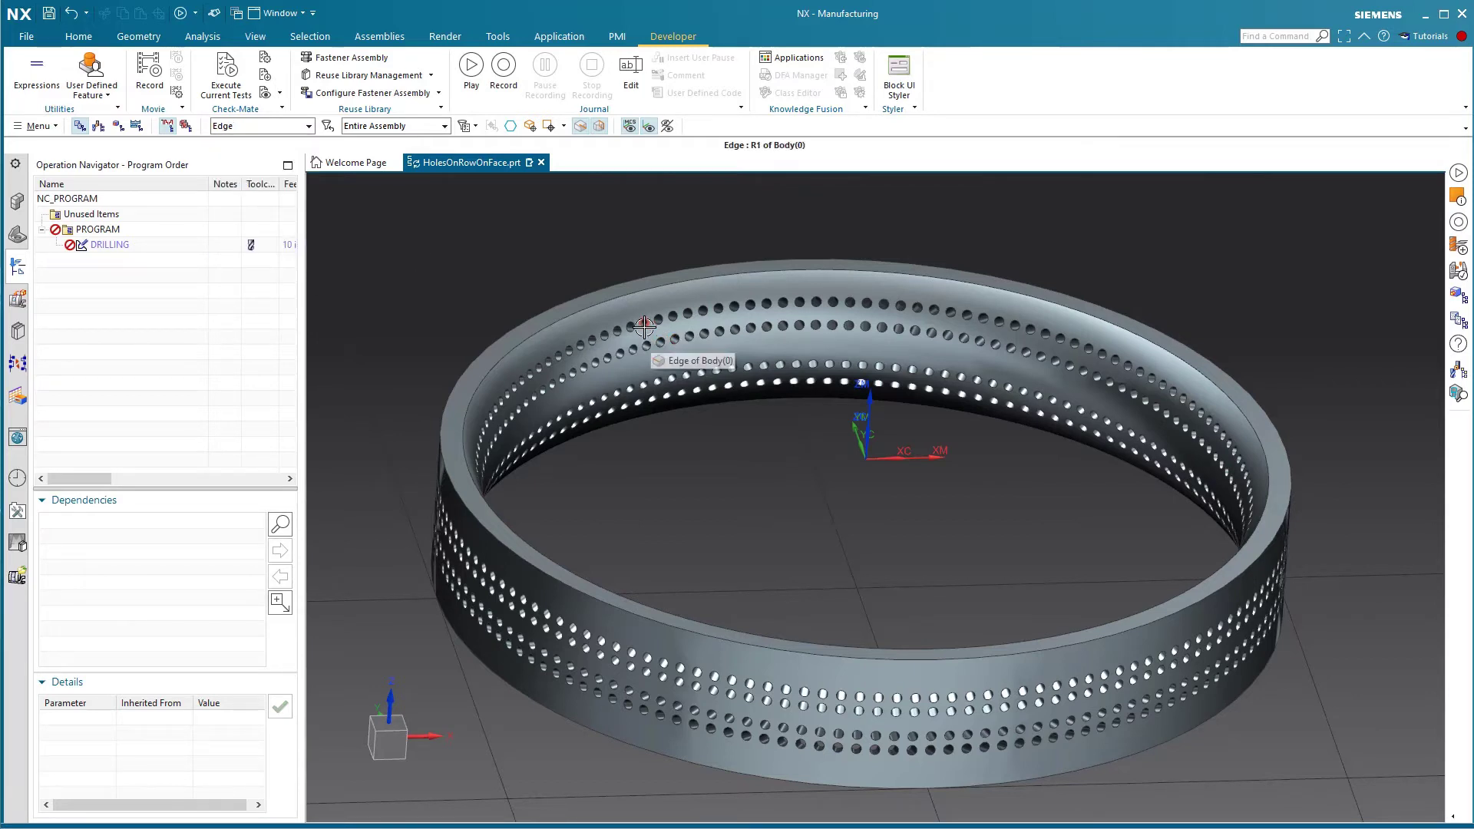
pyautogui.click(222, 127)
pyautogui.click(235, 198)
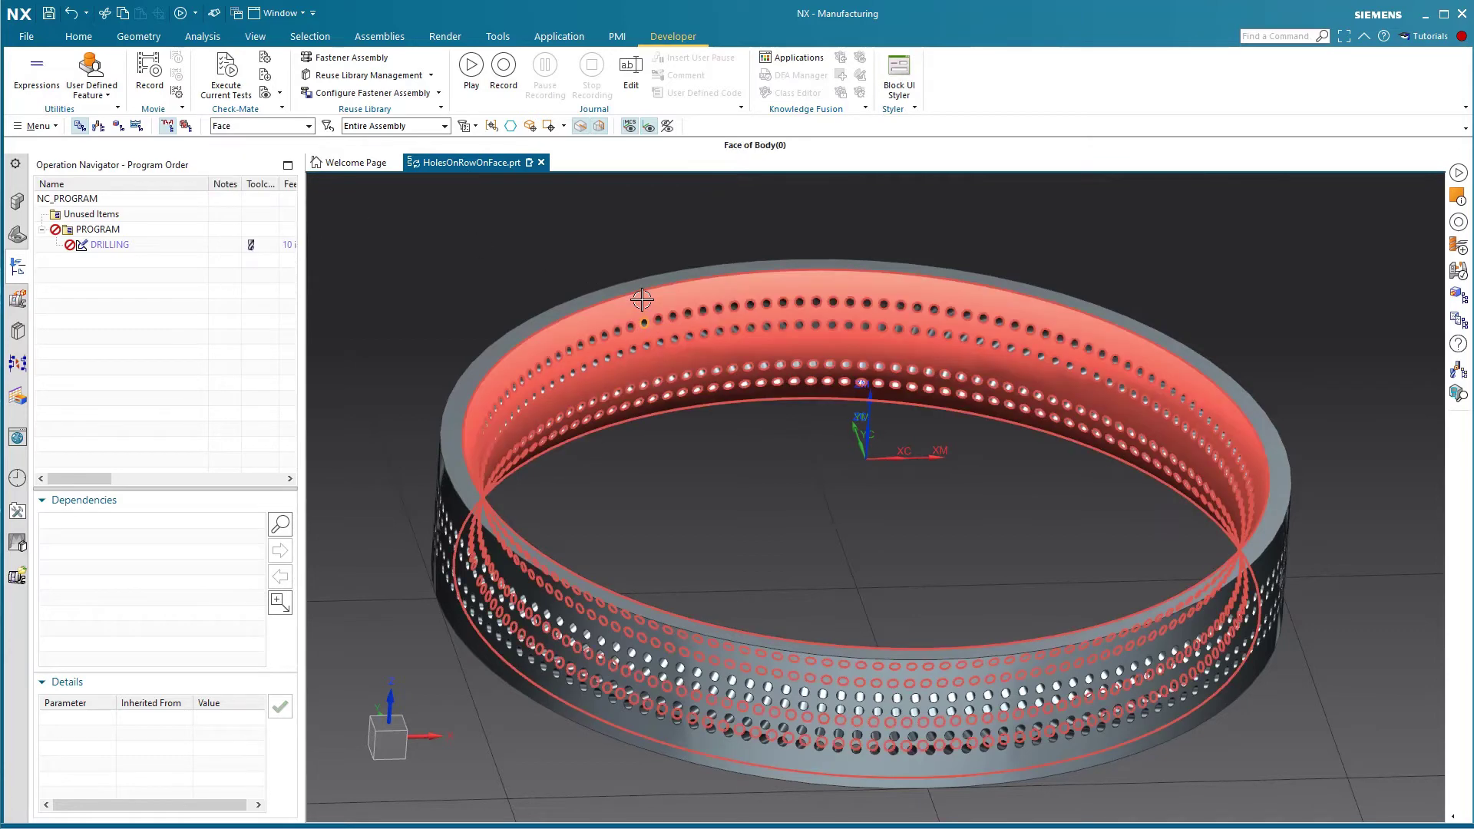
pyautogui.click(642, 300)
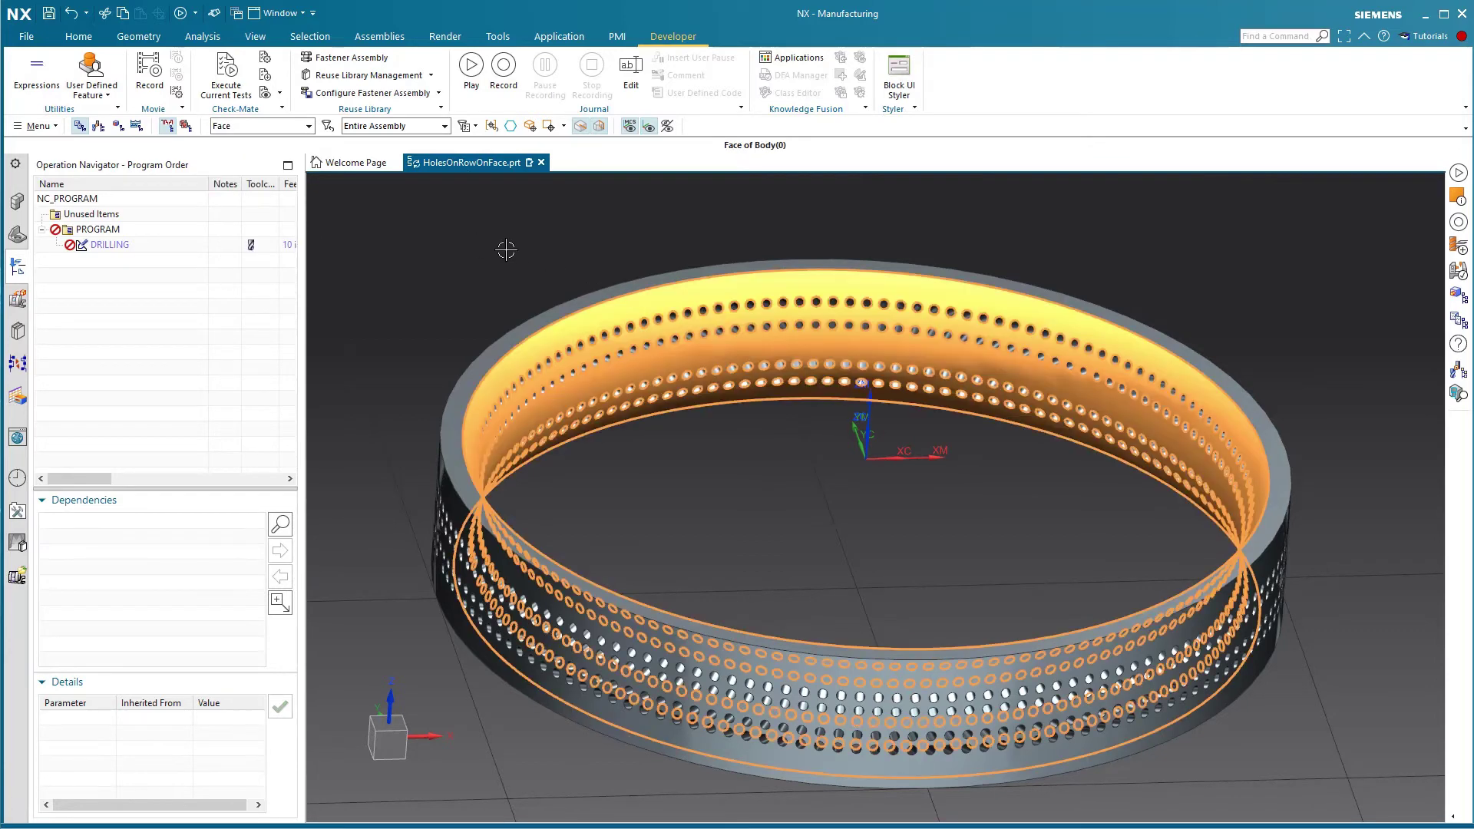
pyautogui.click(471, 70)
pyautogui.click(452, 371)
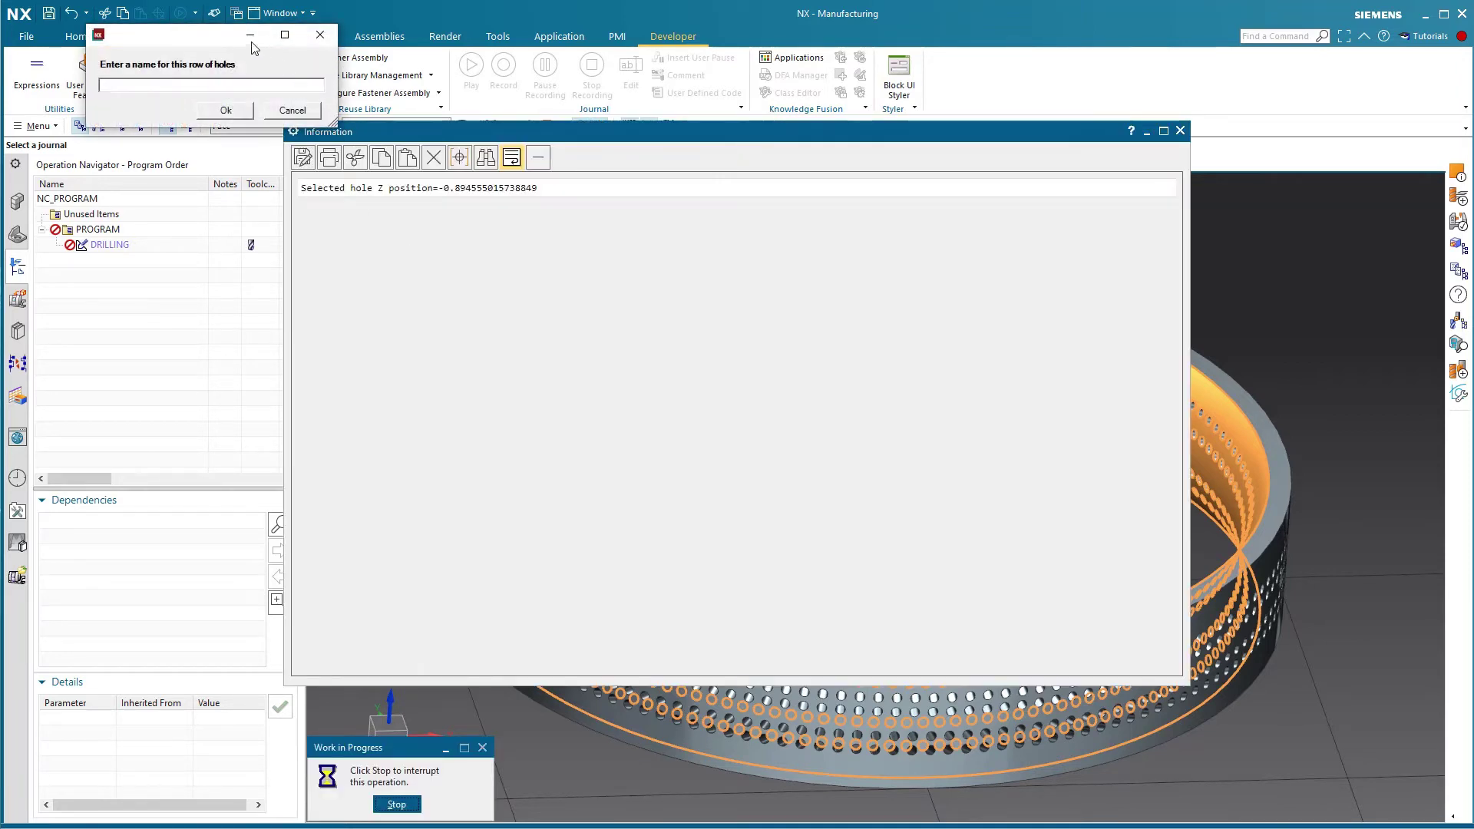
# Name the hole row 'row' in the journal prompt and close the 144-hole results.
pyautogui.moveTo(231, 36)
pyautogui.mouseDown()
pyautogui.moveTo(806, 364)
pyautogui.moveTo(754, 358)
pyautogui.mouseUp()
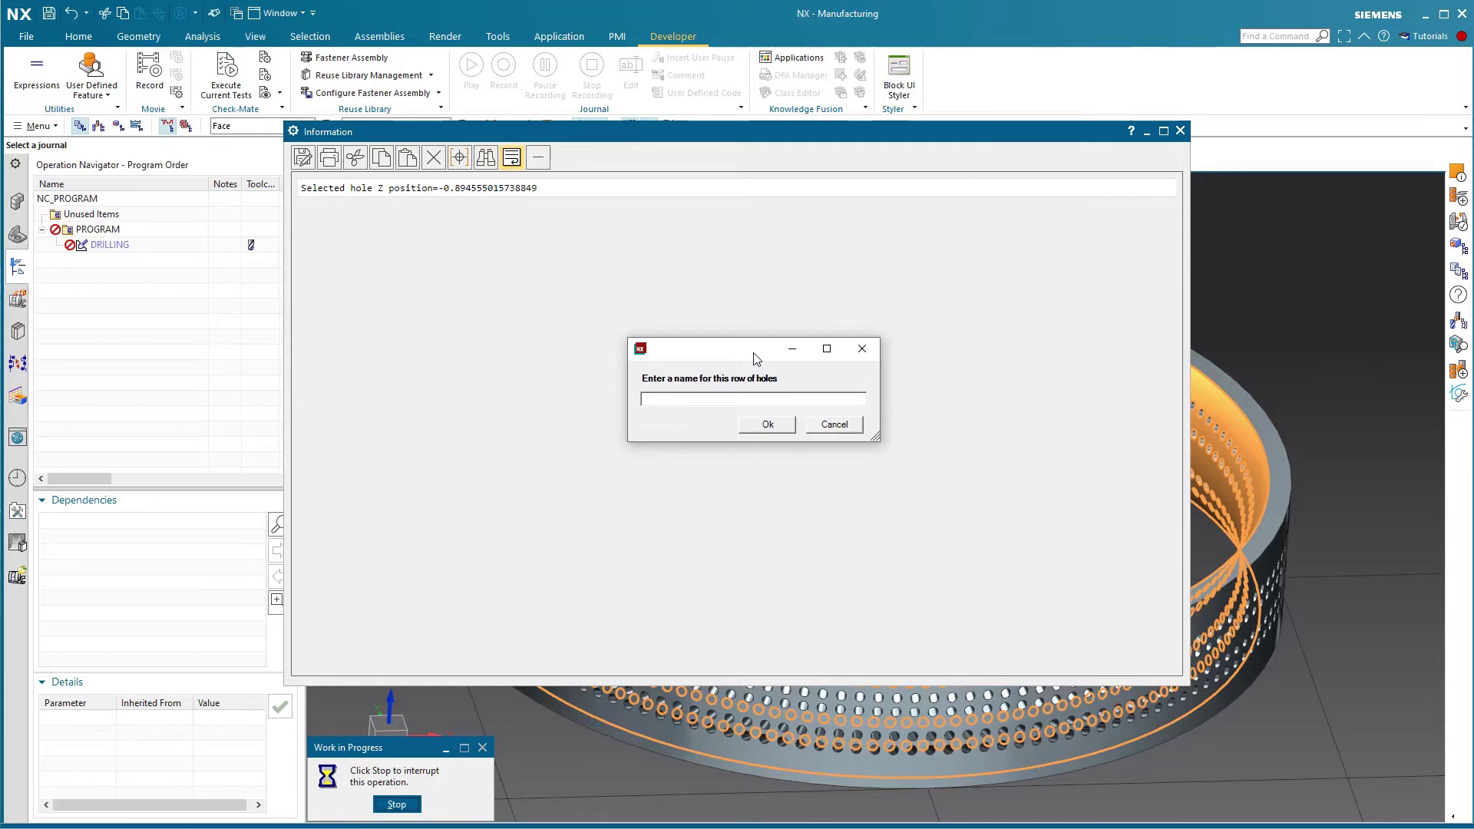
pyautogui.write('ro')
pyautogui.write('w1')
pyautogui.press('Return')
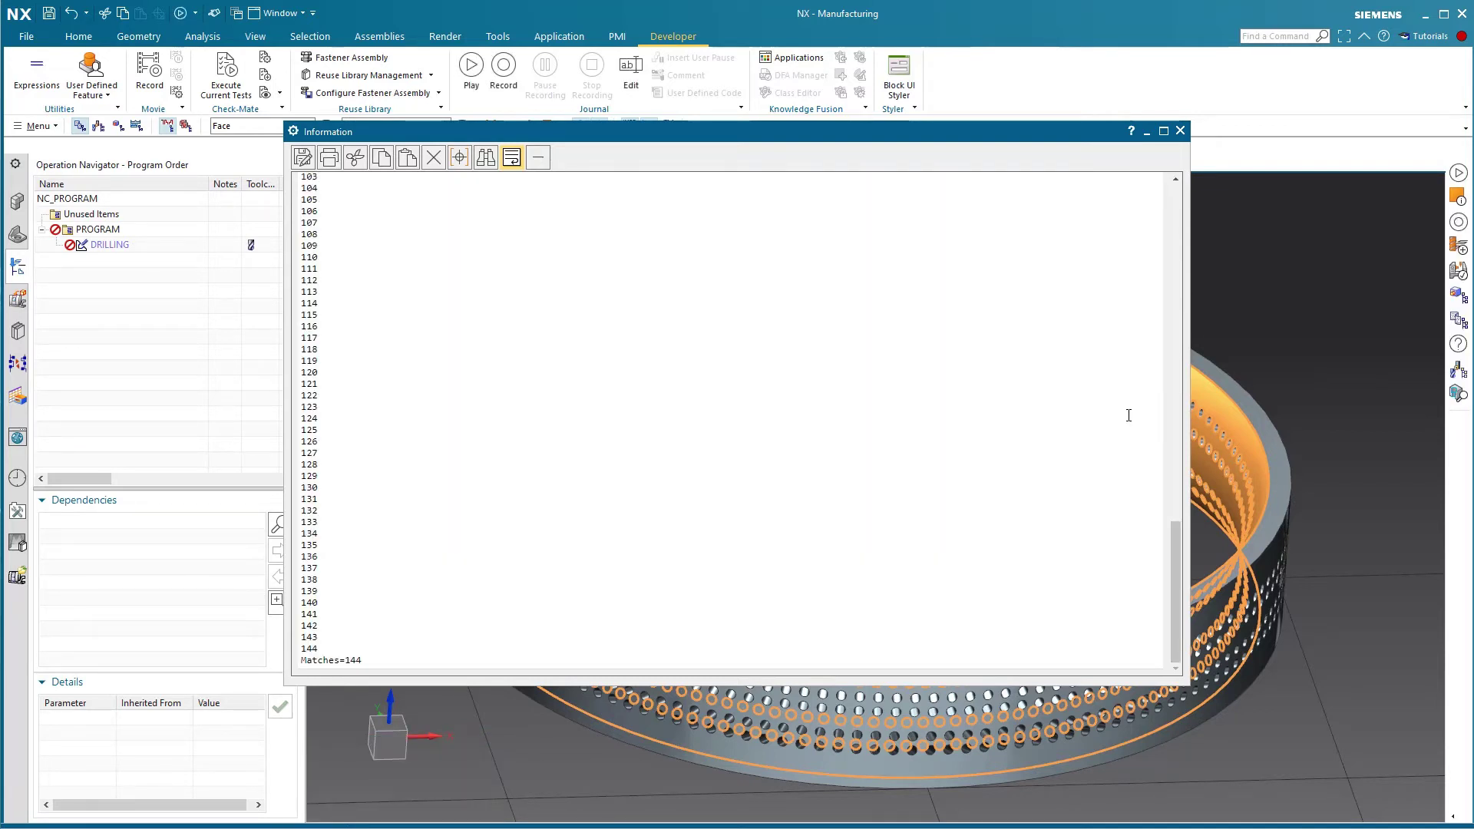
pyautogui.click(1181, 134)
# Select a top-row hole edge using the Edge filter and check its information shows ROW1.
pyautogui.click(821, 244)
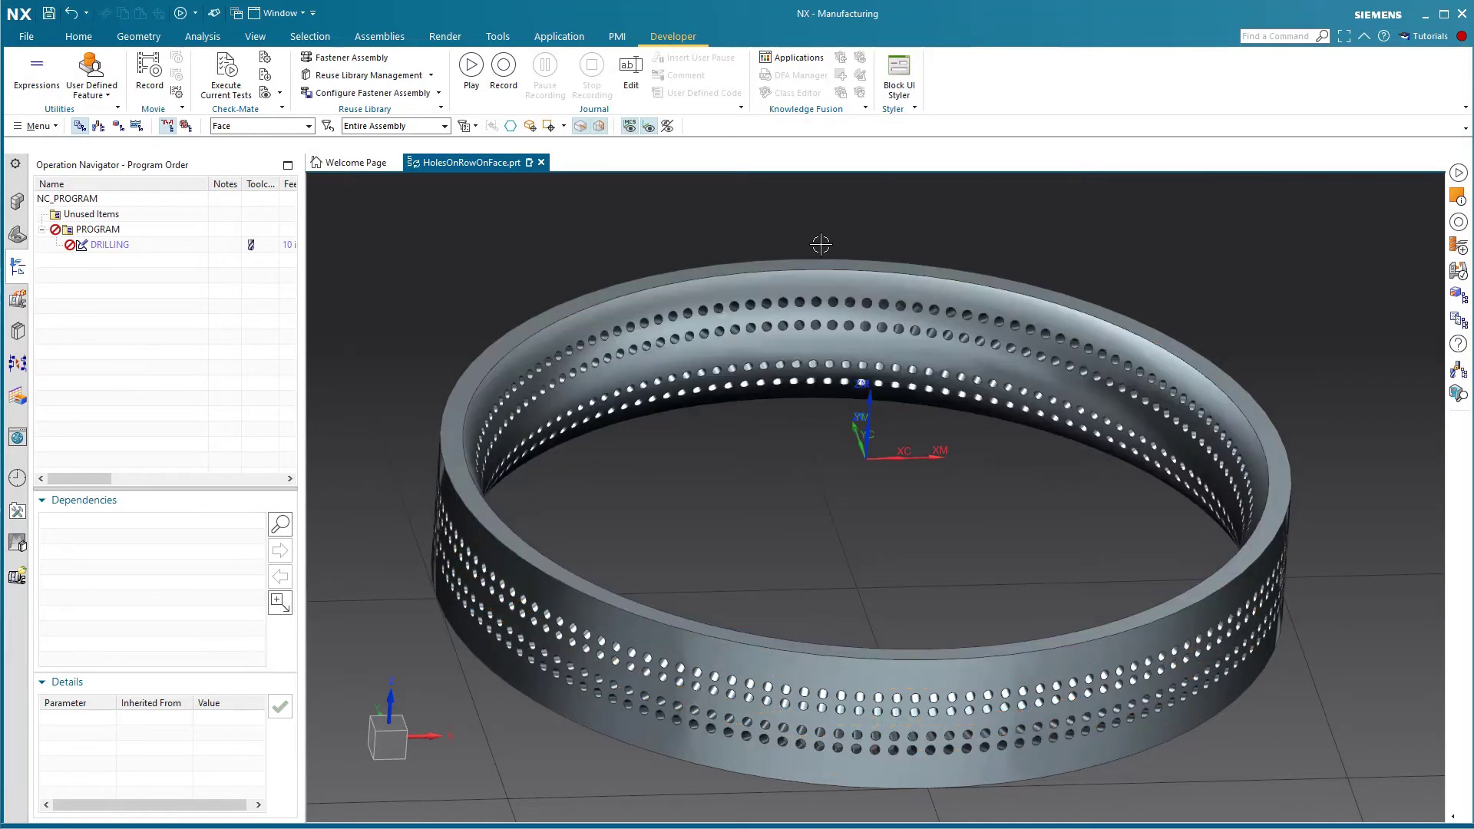
pyautogui.click(290, 127)
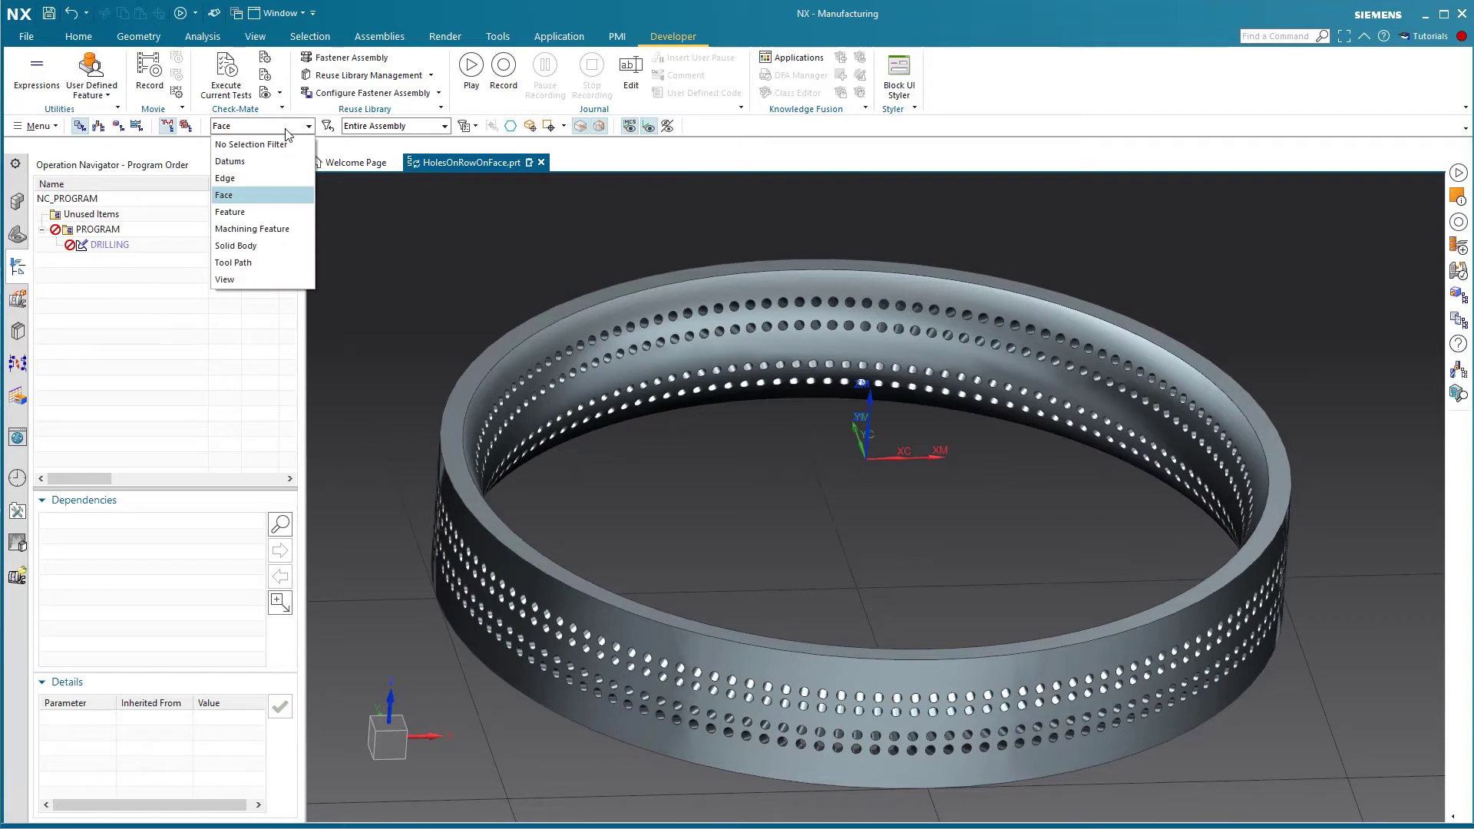
pyautogui.click(236, 181)
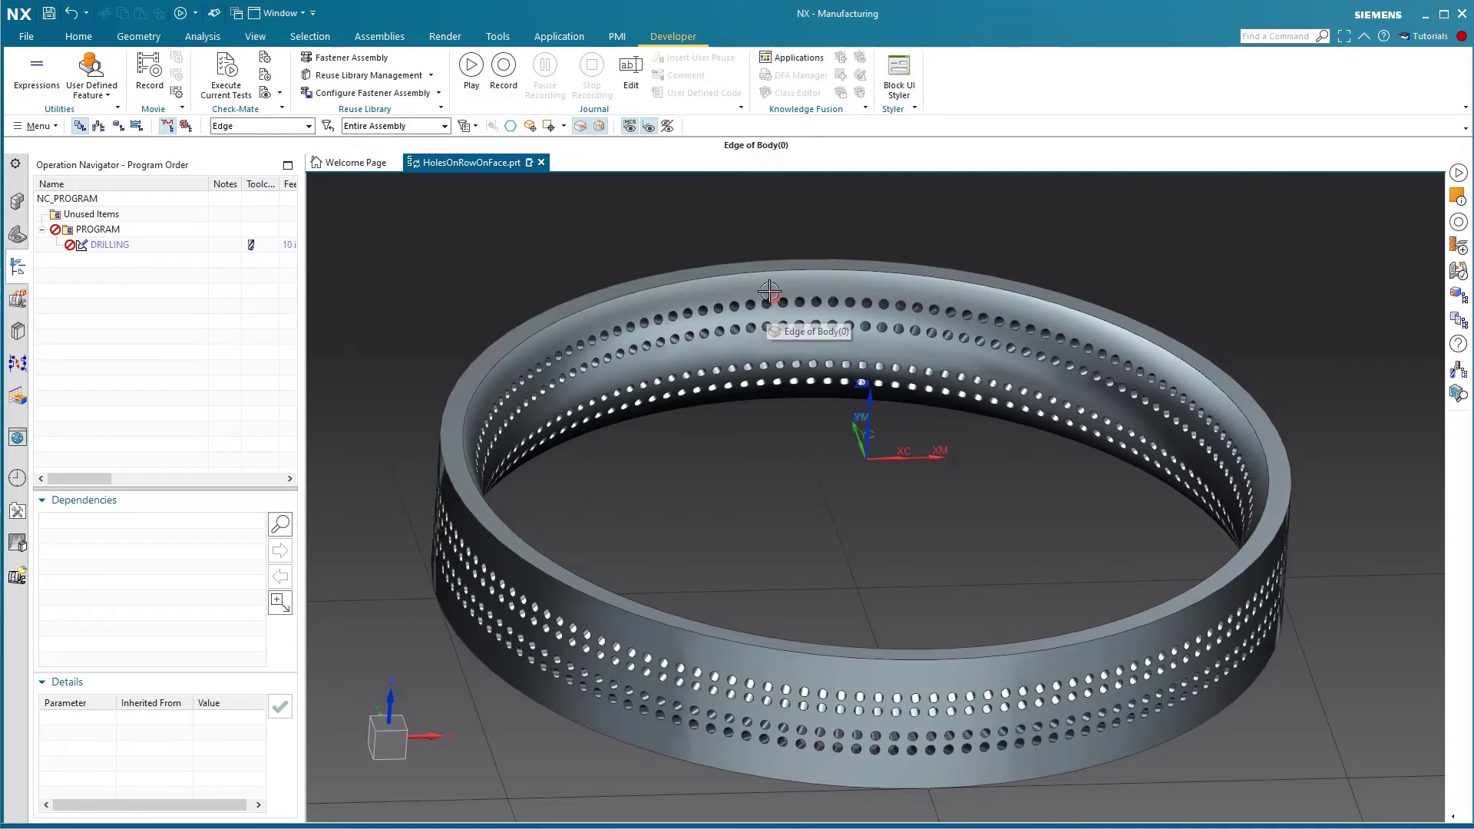
pyautogui.scroll(5, 766, 290)
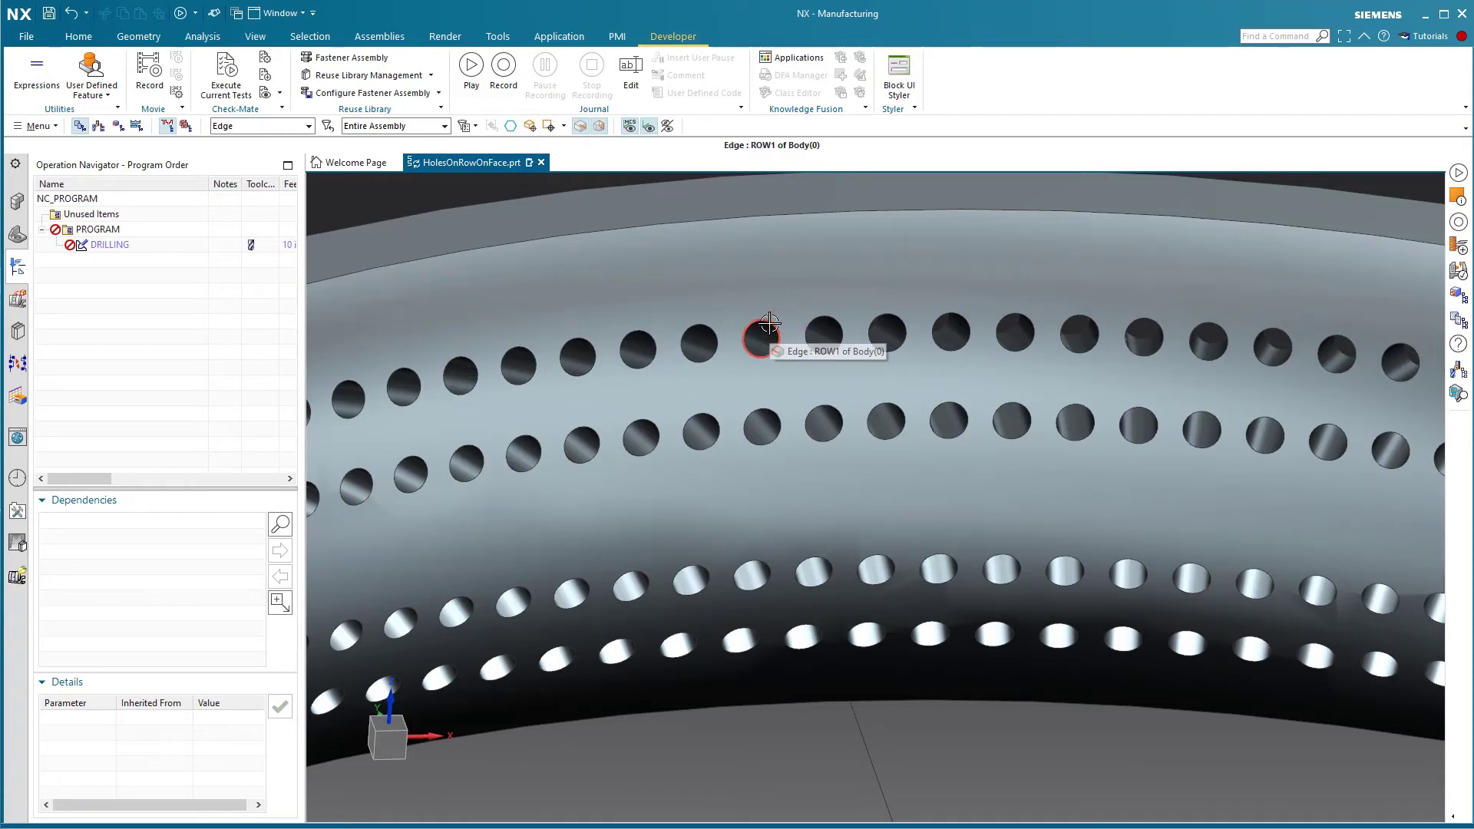
pyautogui.click(763, 320)
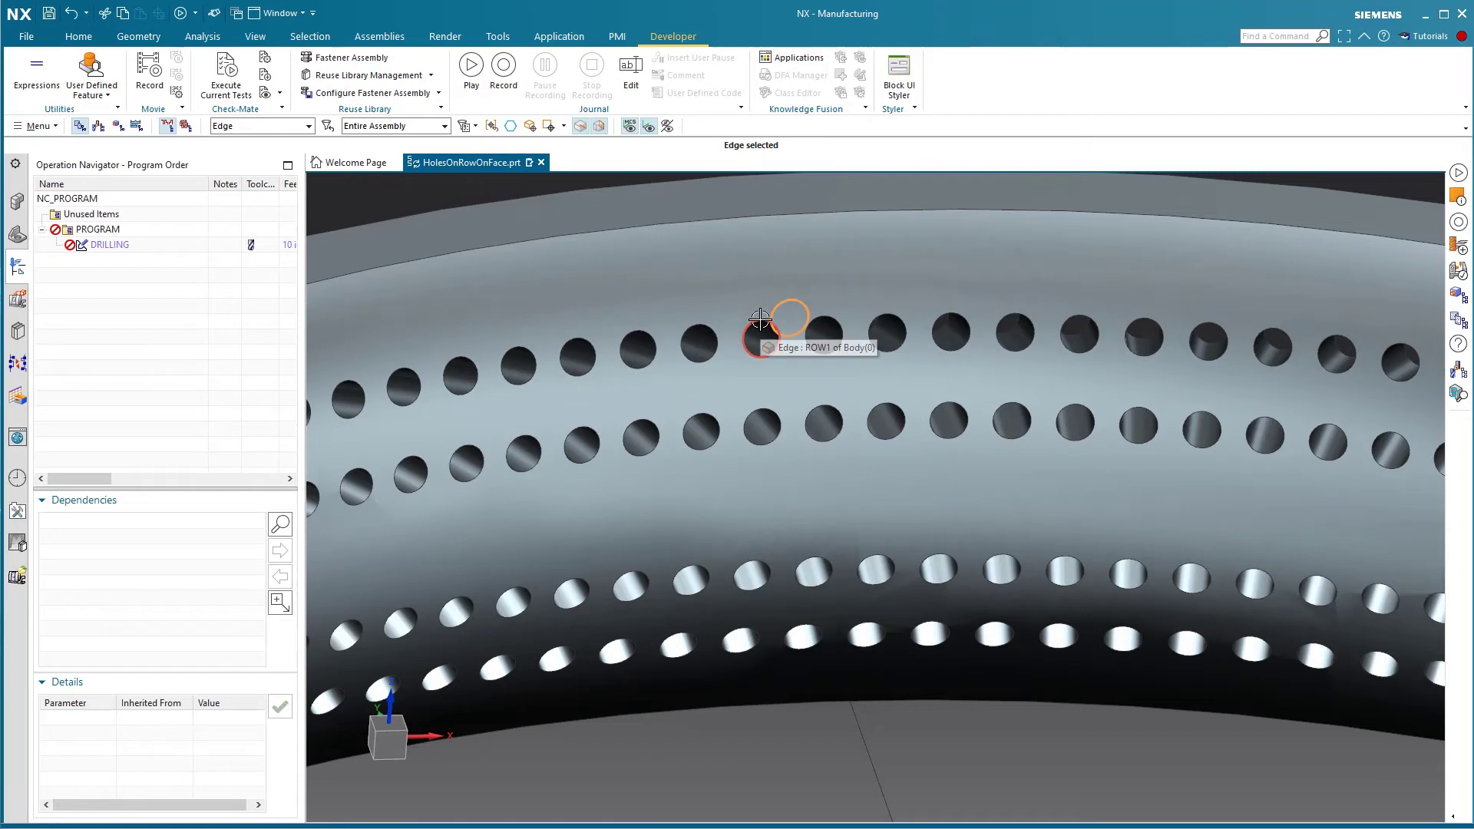
pyautogui.click(759, 320)
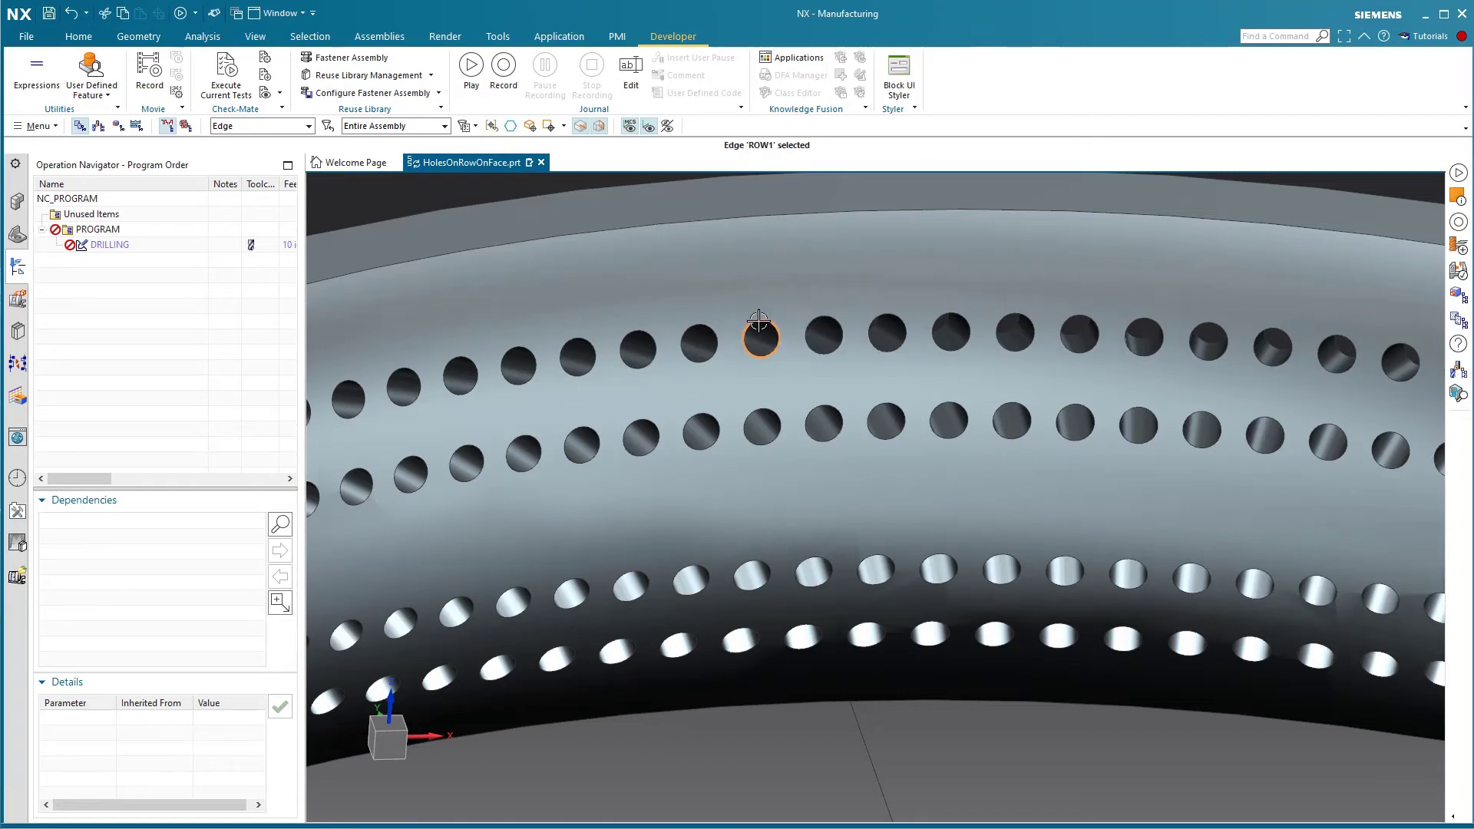
pyautogui.hotkey('ctrl', 'i')
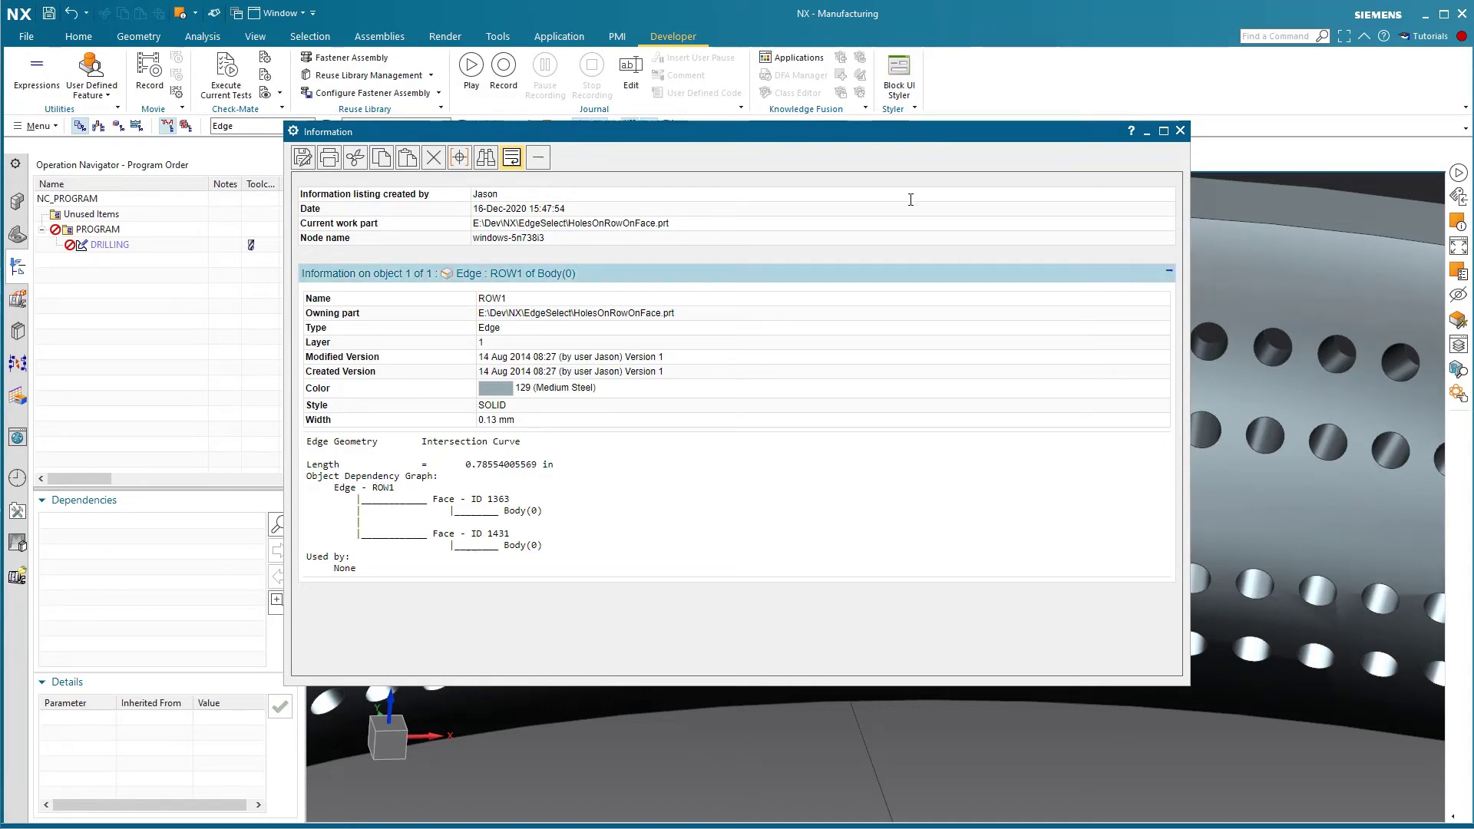
# Close the edge information listing and reopen the DRILLING operation for editing.
pyautogui.click(1180, 130)
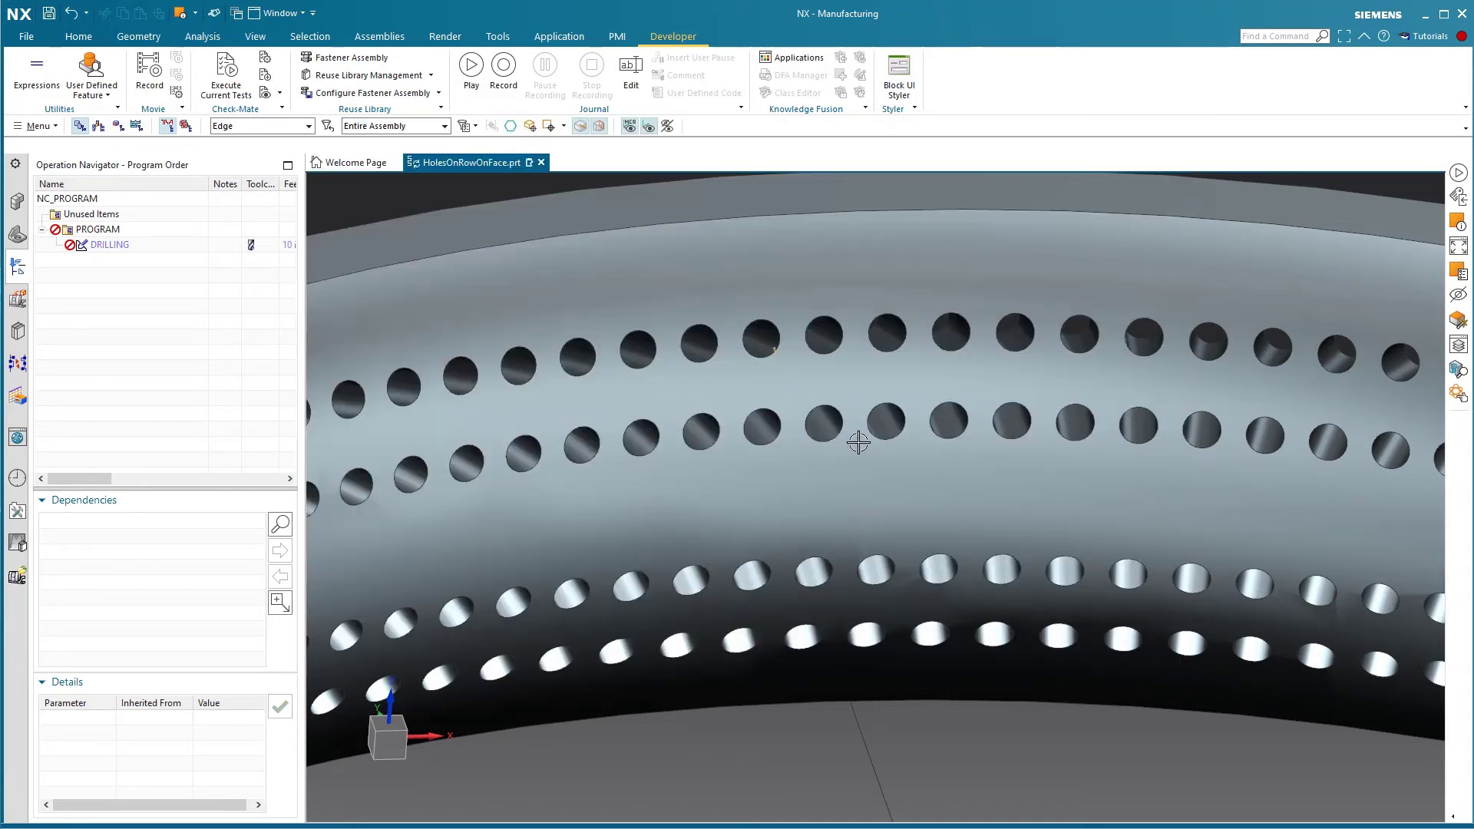
pyautogui.scroll(2, 864, 421)
pyautogui.scroll(2, 807, 426)
pyautogui.scroll(2, 490, 306)
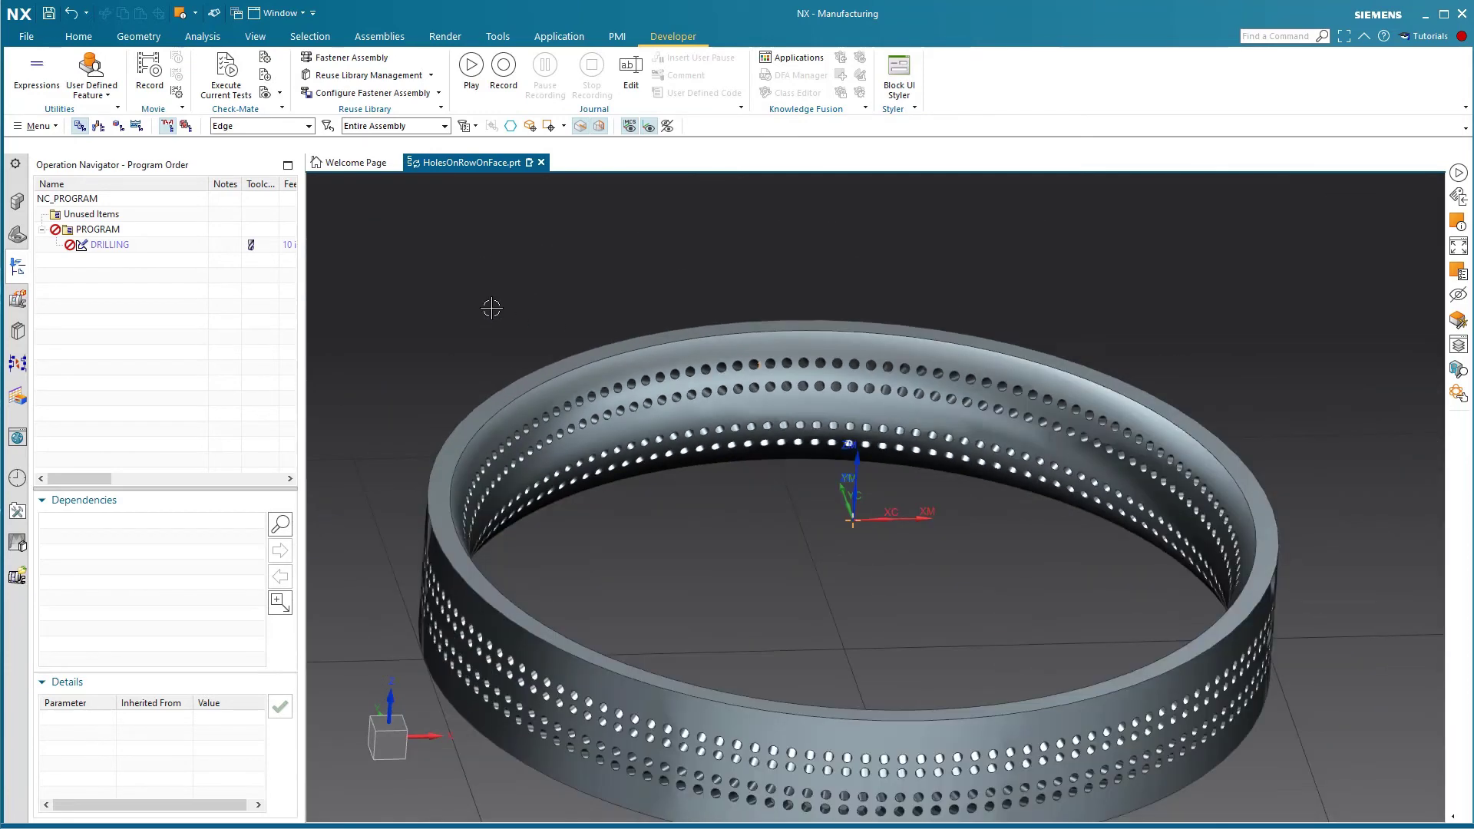
pyautogui.doubleClick(110, 245)
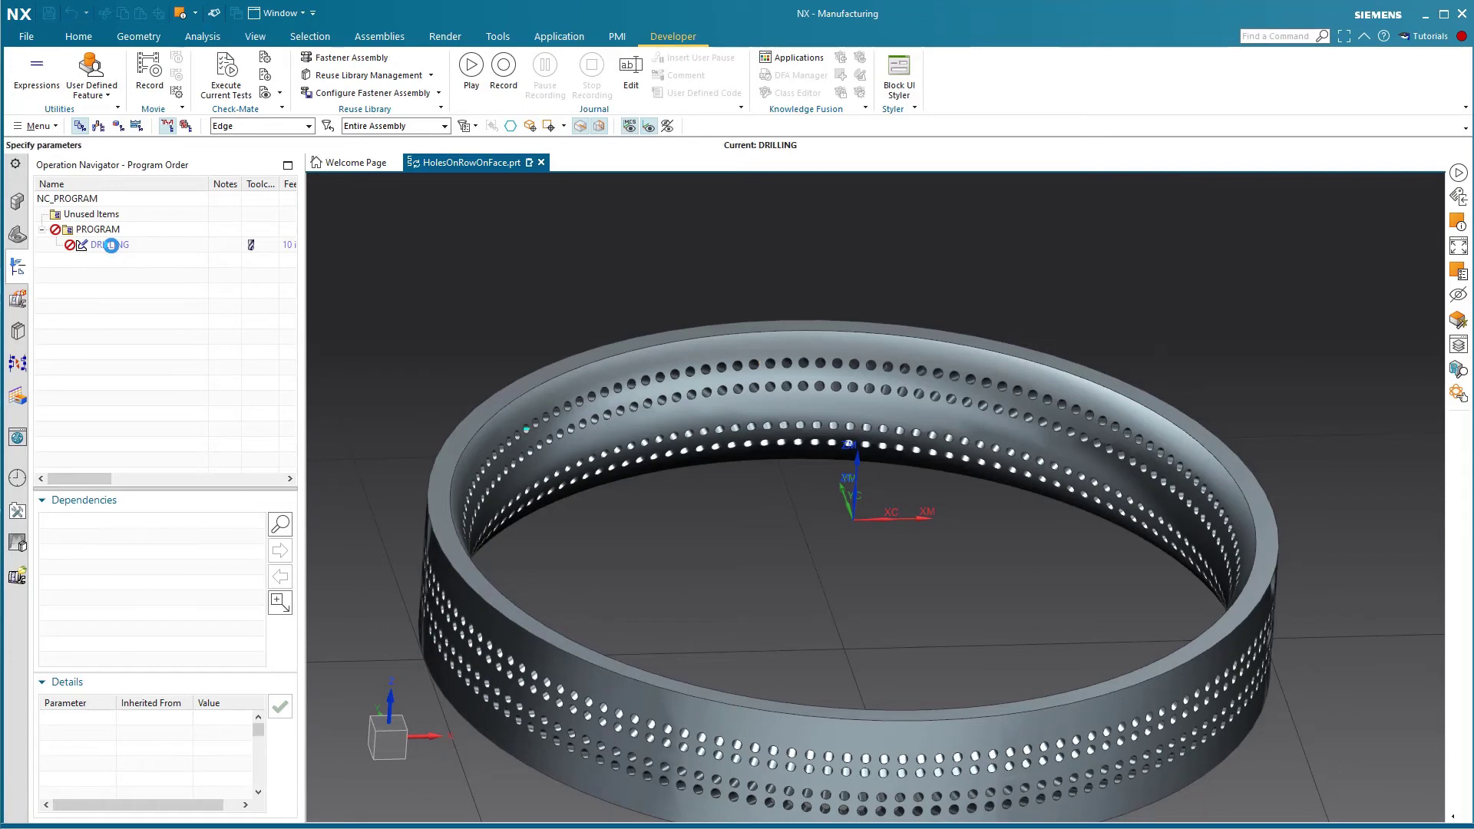
# Select the 144 holes named row1 by name via Class Selection and accept them.
pyautogui.click(307, 266)
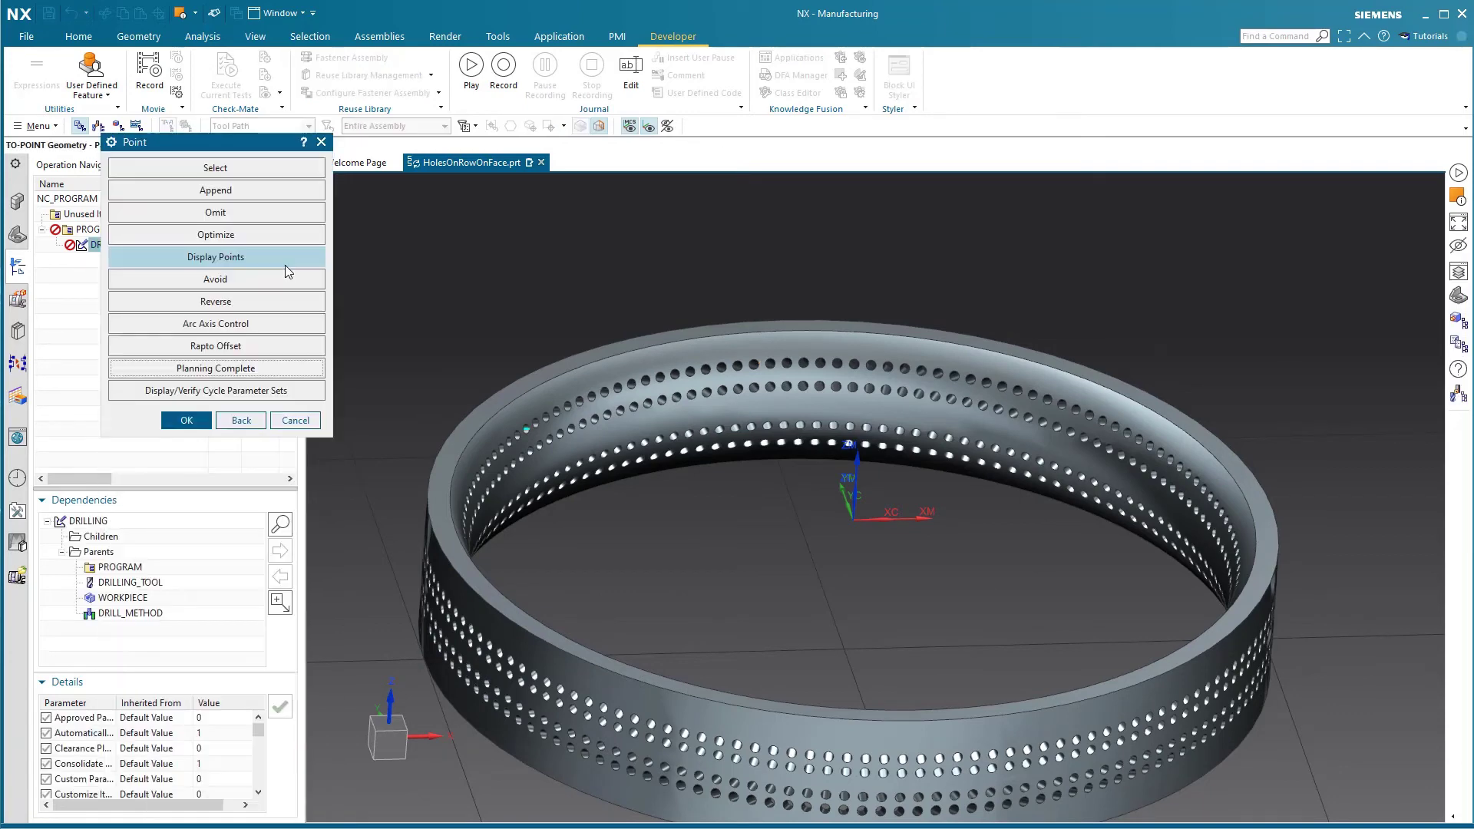
pyautogui.click(220, 168)
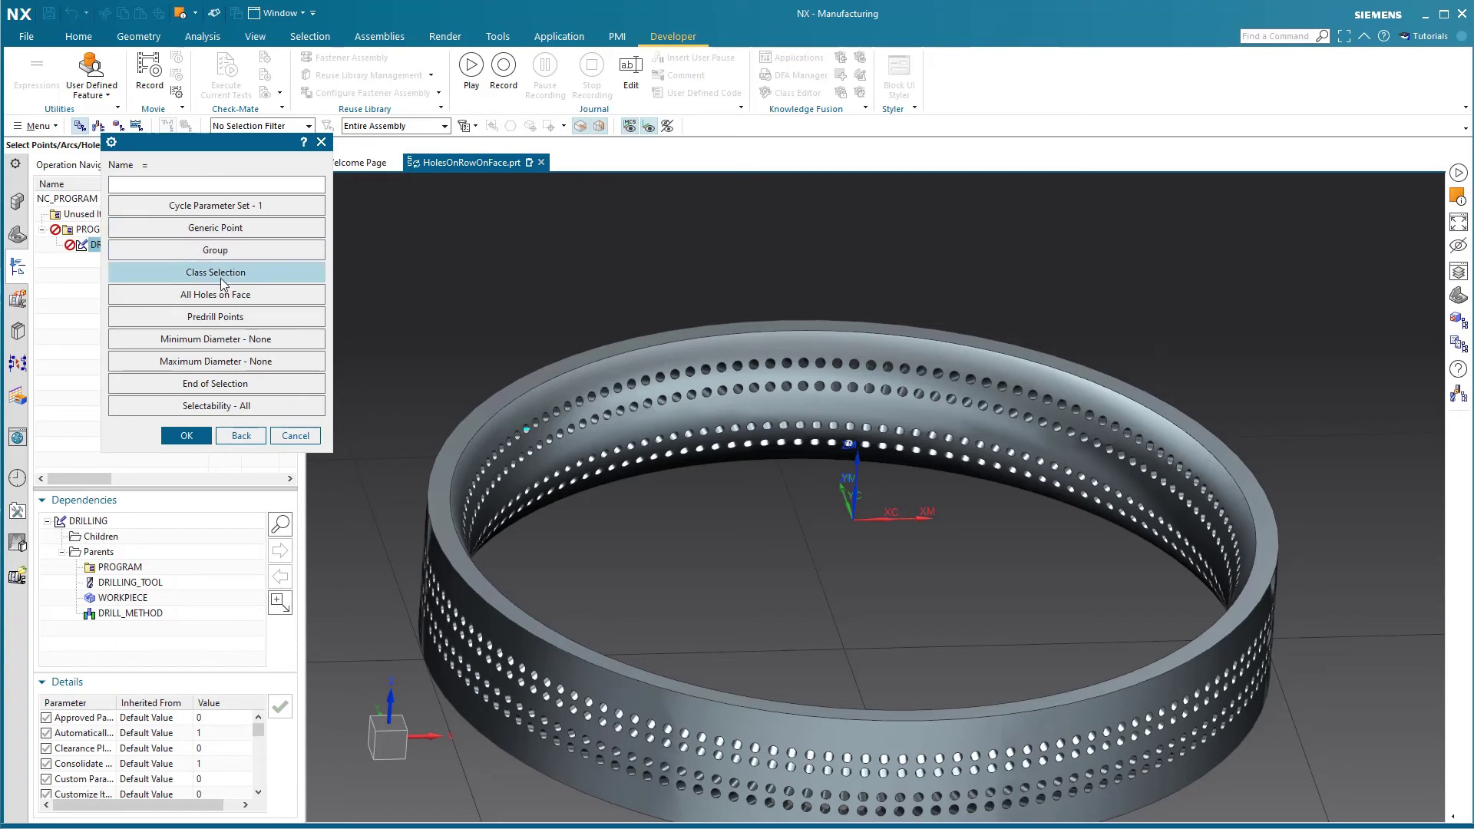
pyautogui.click(221, 276)
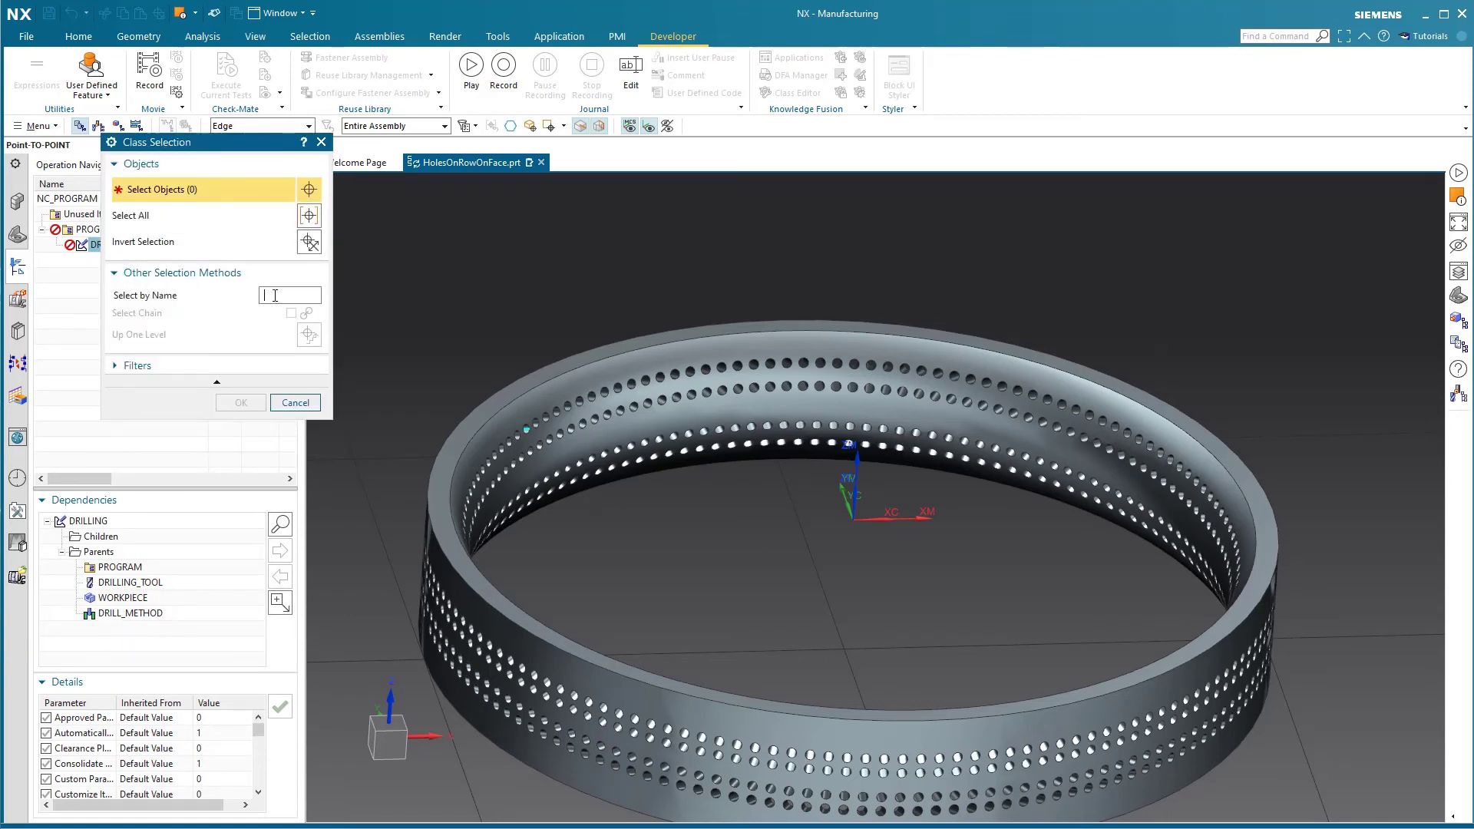
pyautogui.write('ro1')
pyautogui.press('Return')
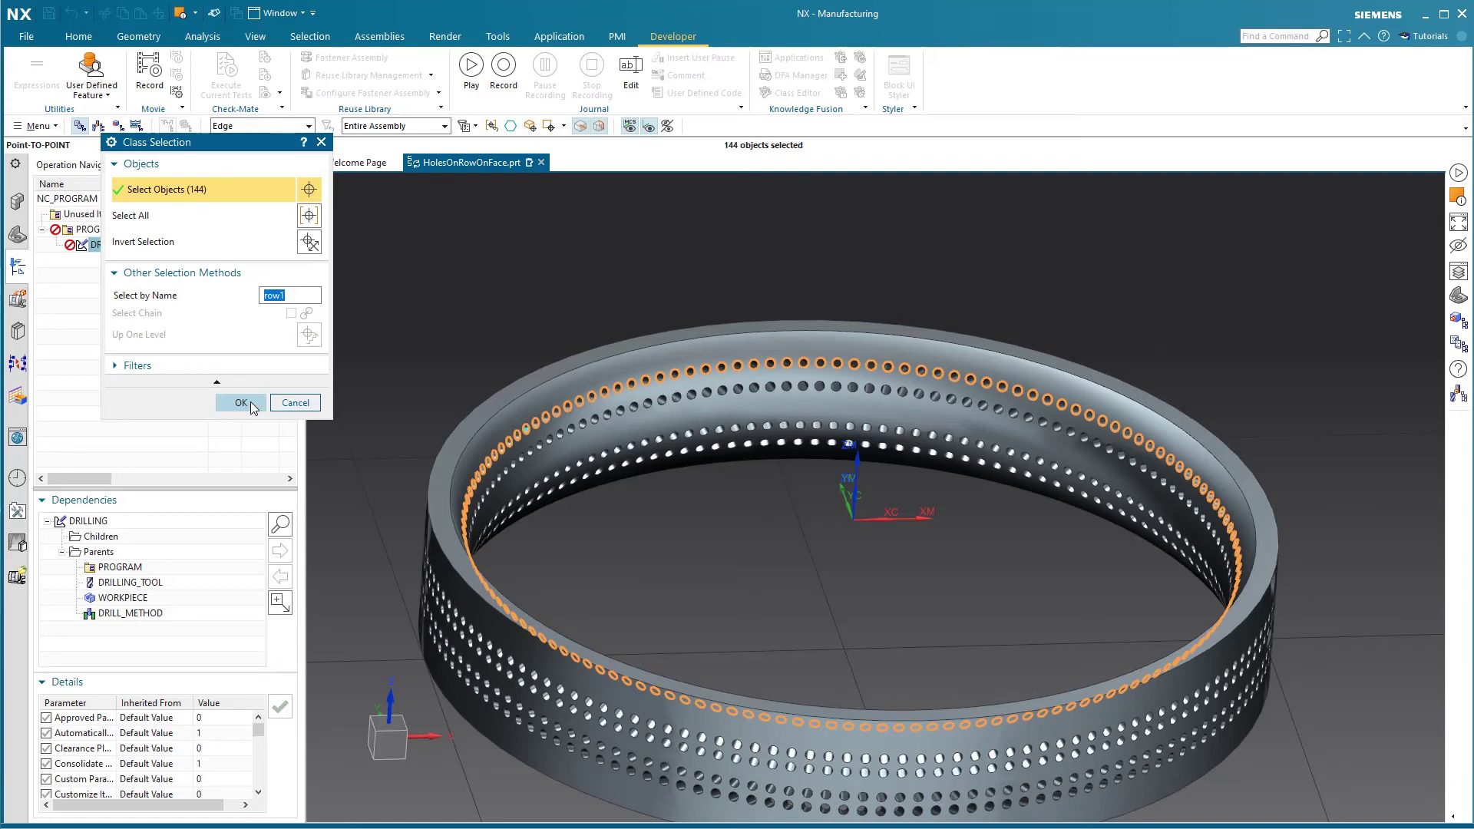
pyautogui.click(243, 403)
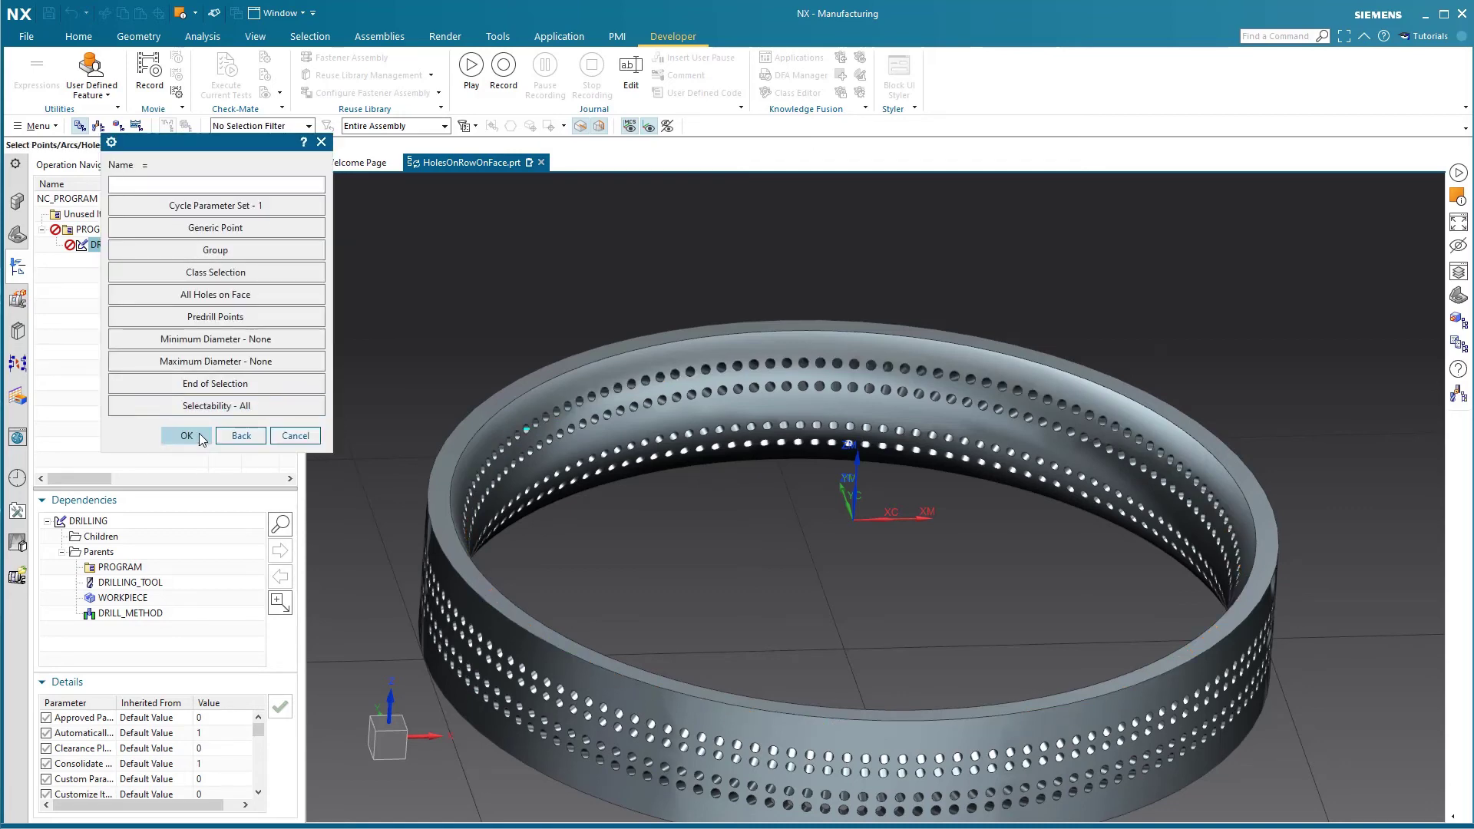
pyautogui.click(187, 436)
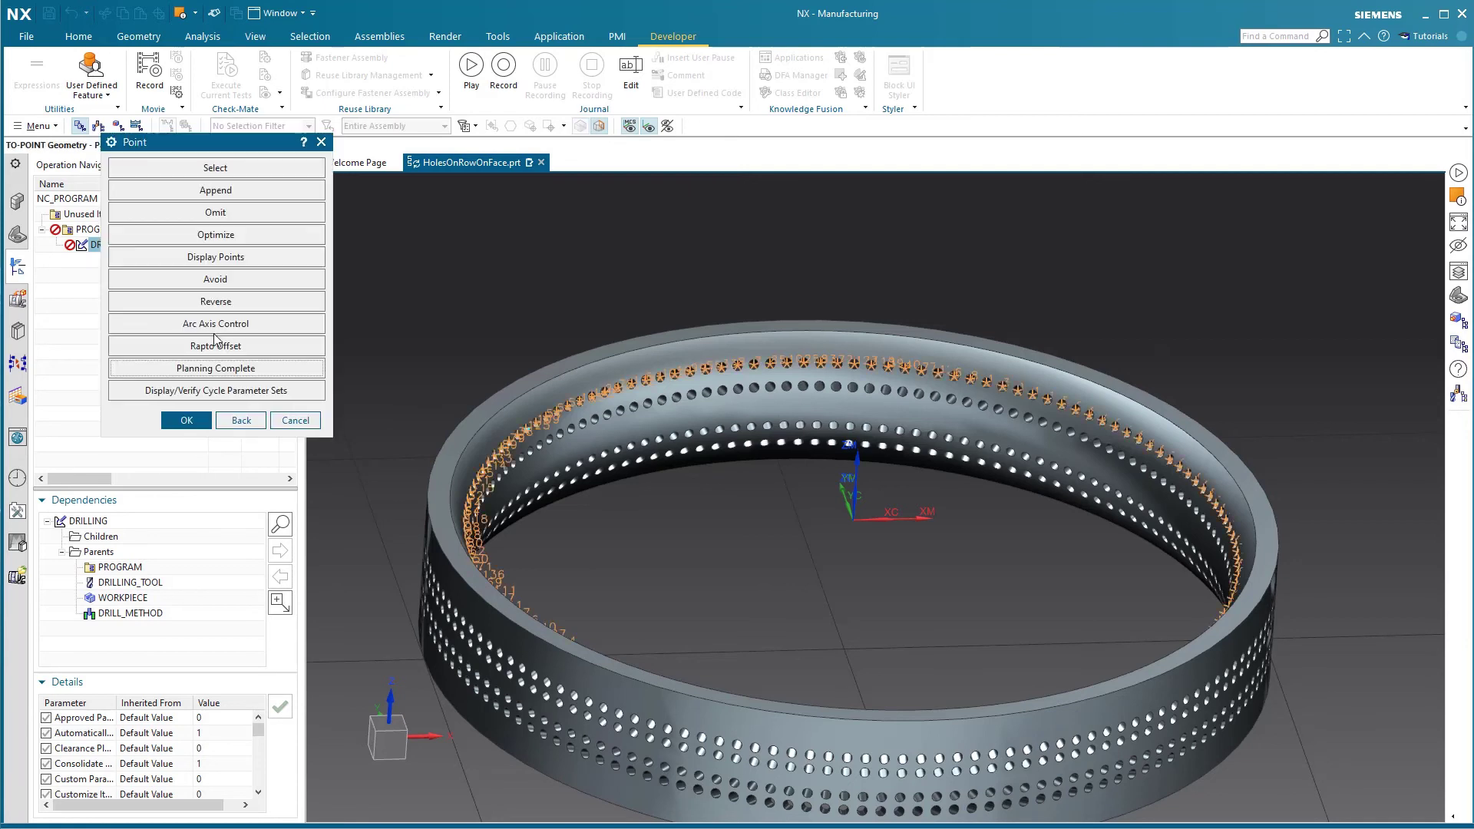
# Reorder the ROW1 drill points by Shortest Path and return to the Drilling dialog.
pyautogui.click(208, 237)
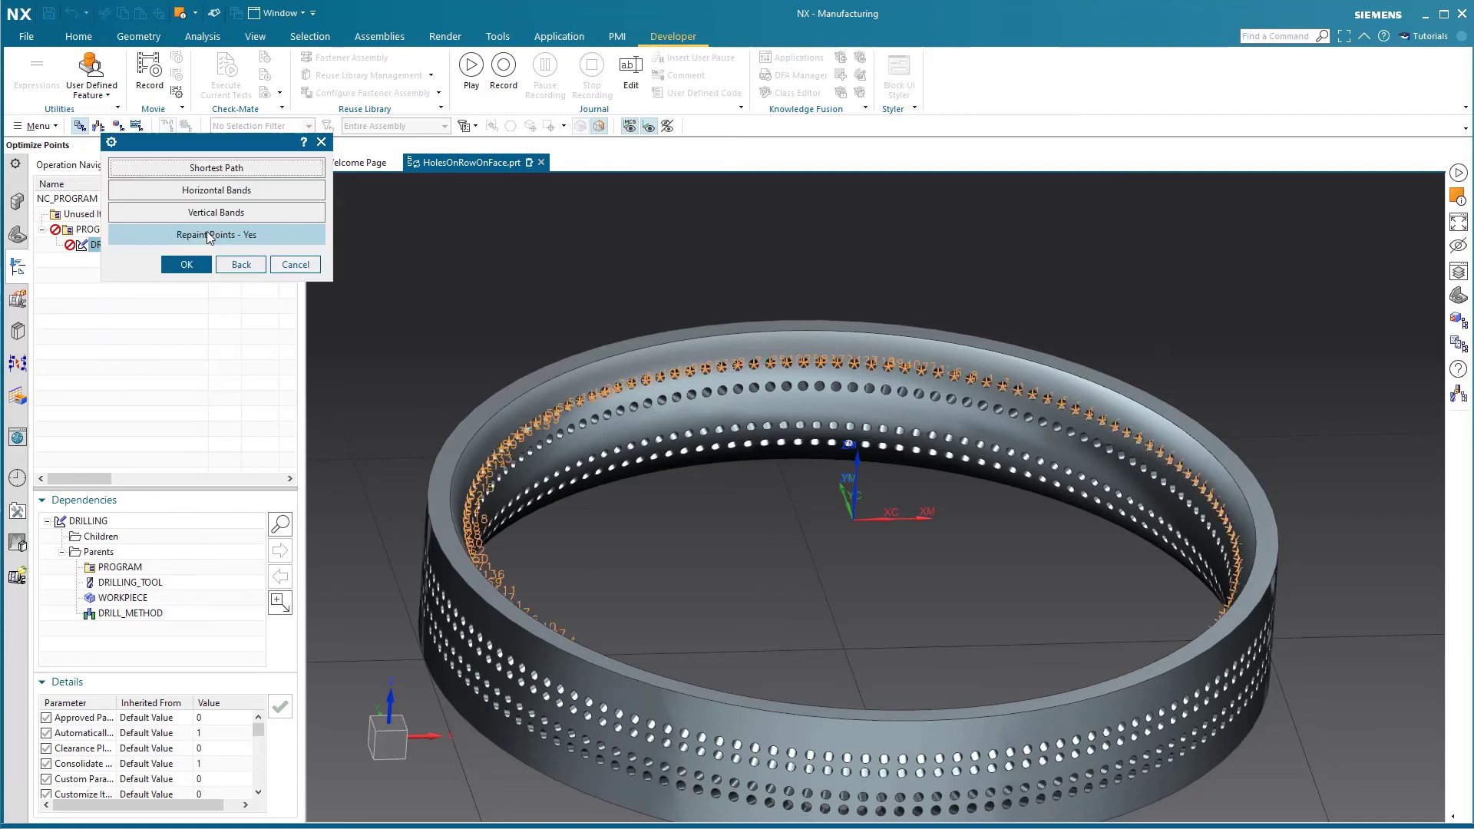
pyautogui.click(207, 173)
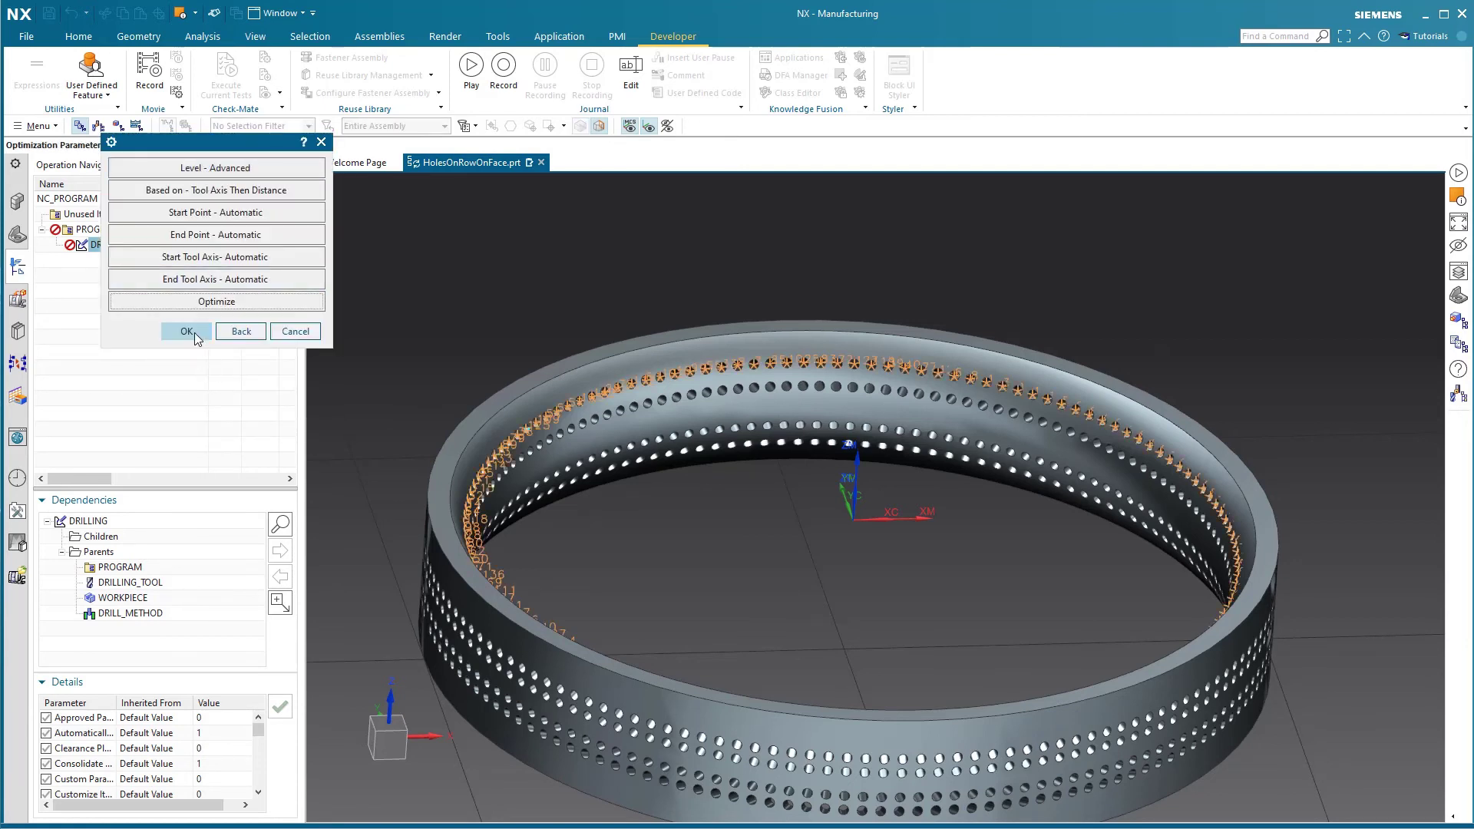
pyautogui.click(188, 332)
pyautogui.click(193, 378)
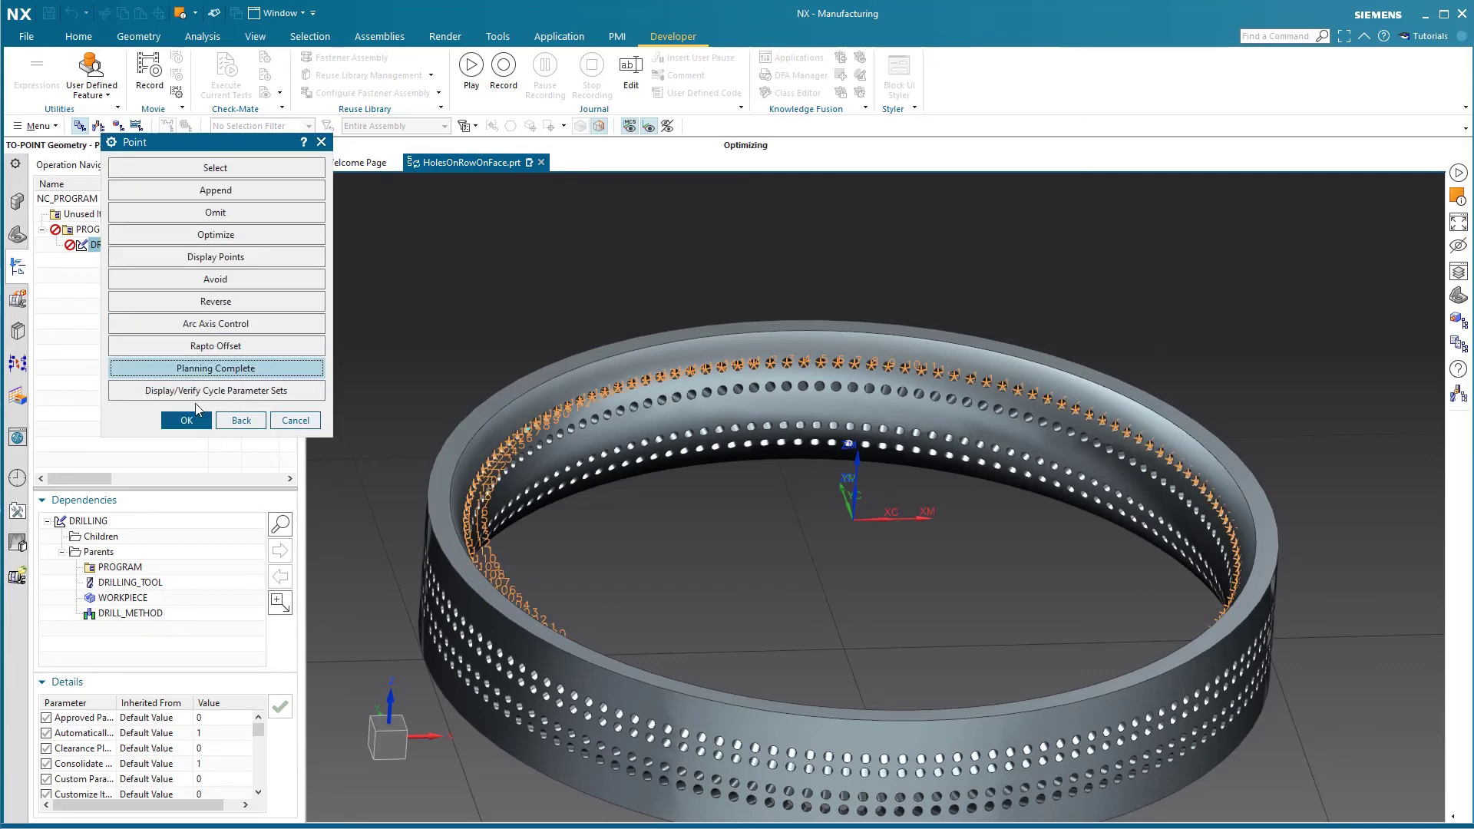
pyautogui.click(188, 417)
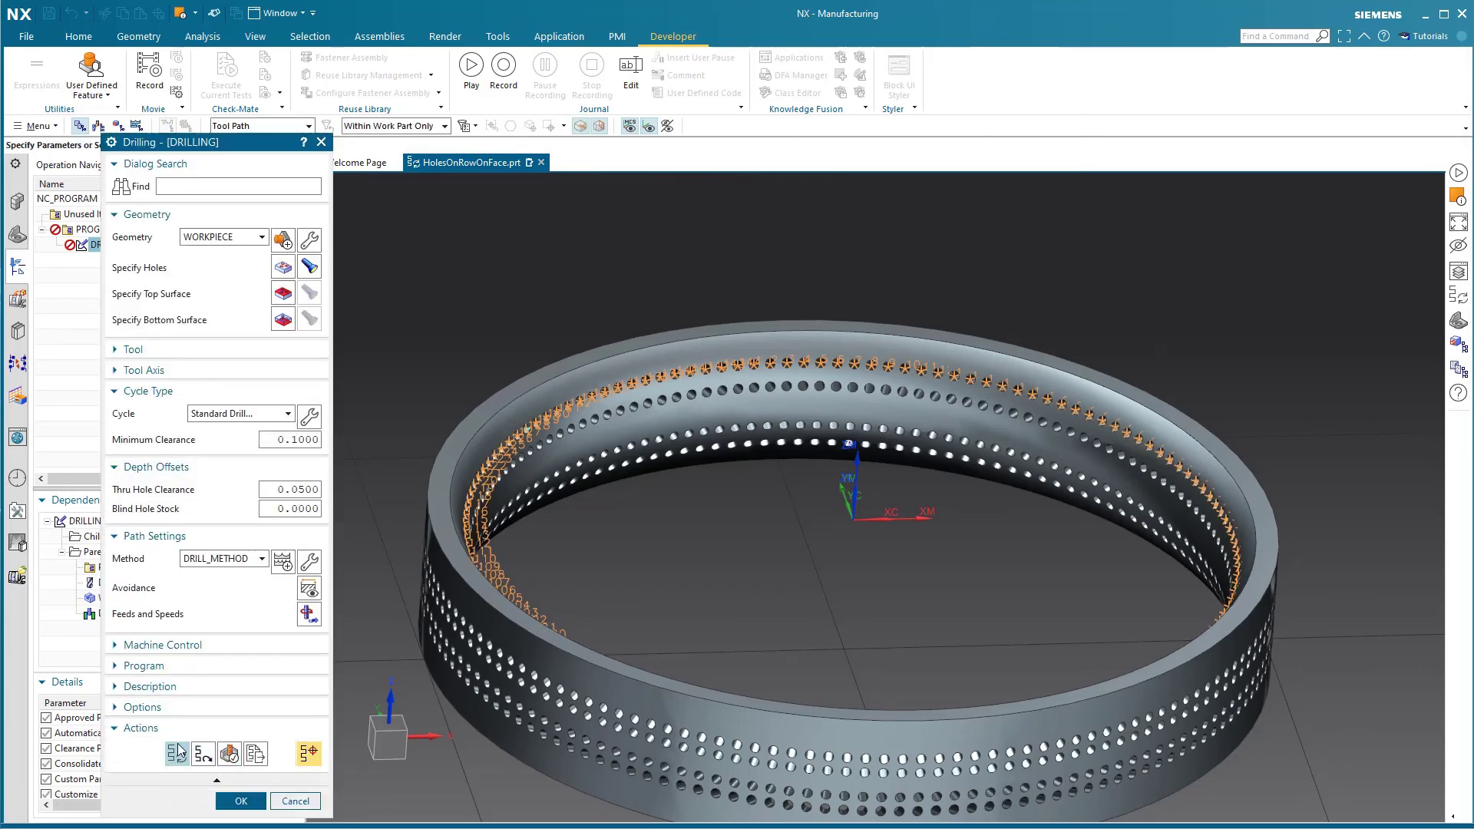
# Generate the ROW1 drilling tool path and orbit the ring to inspect it.
pyautogui.click(176, 754)
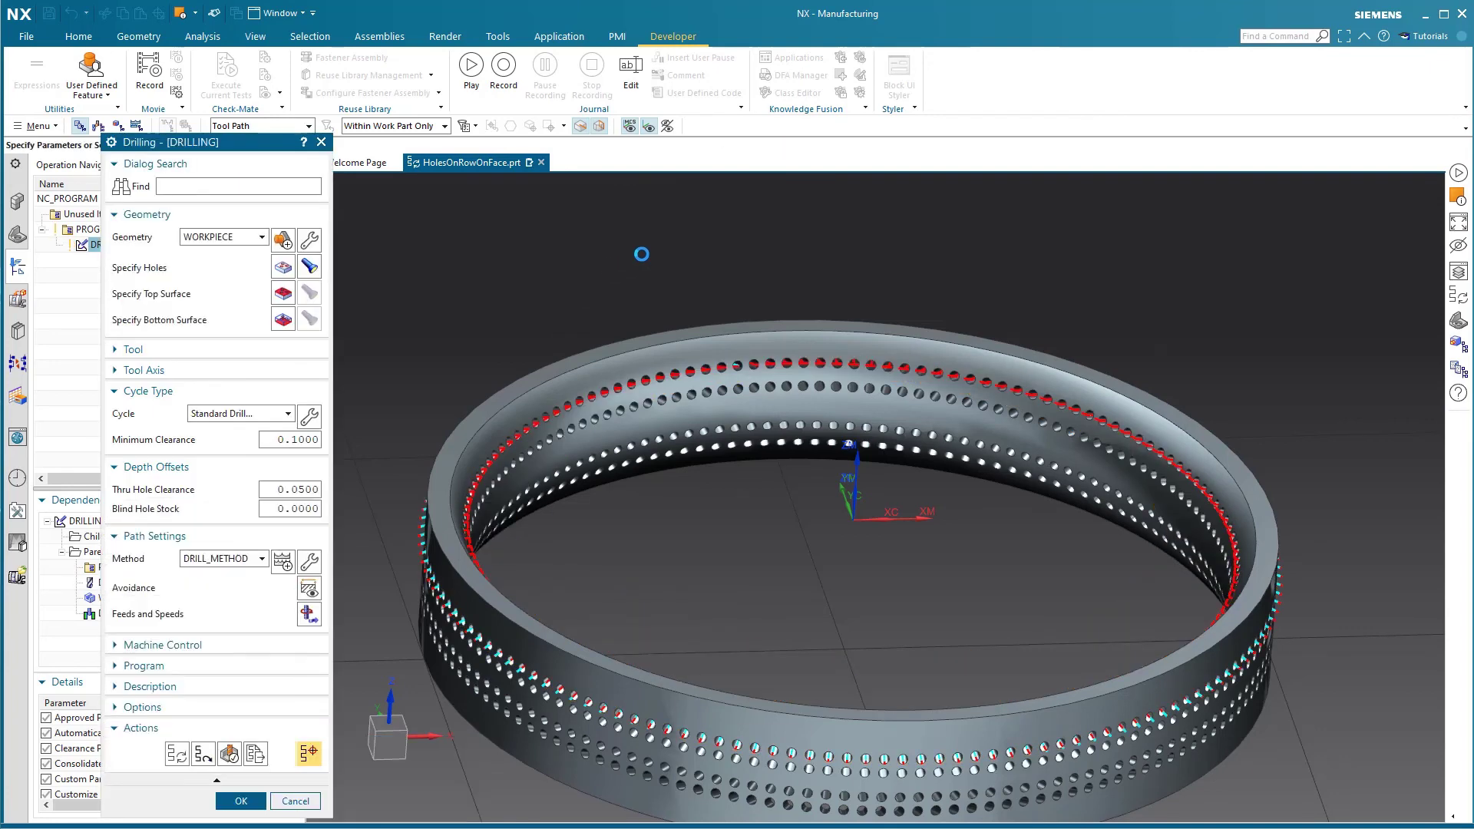
pyautogui.moveTo(853, 560); pyautogui.dragTo(834, 435, button='middle')
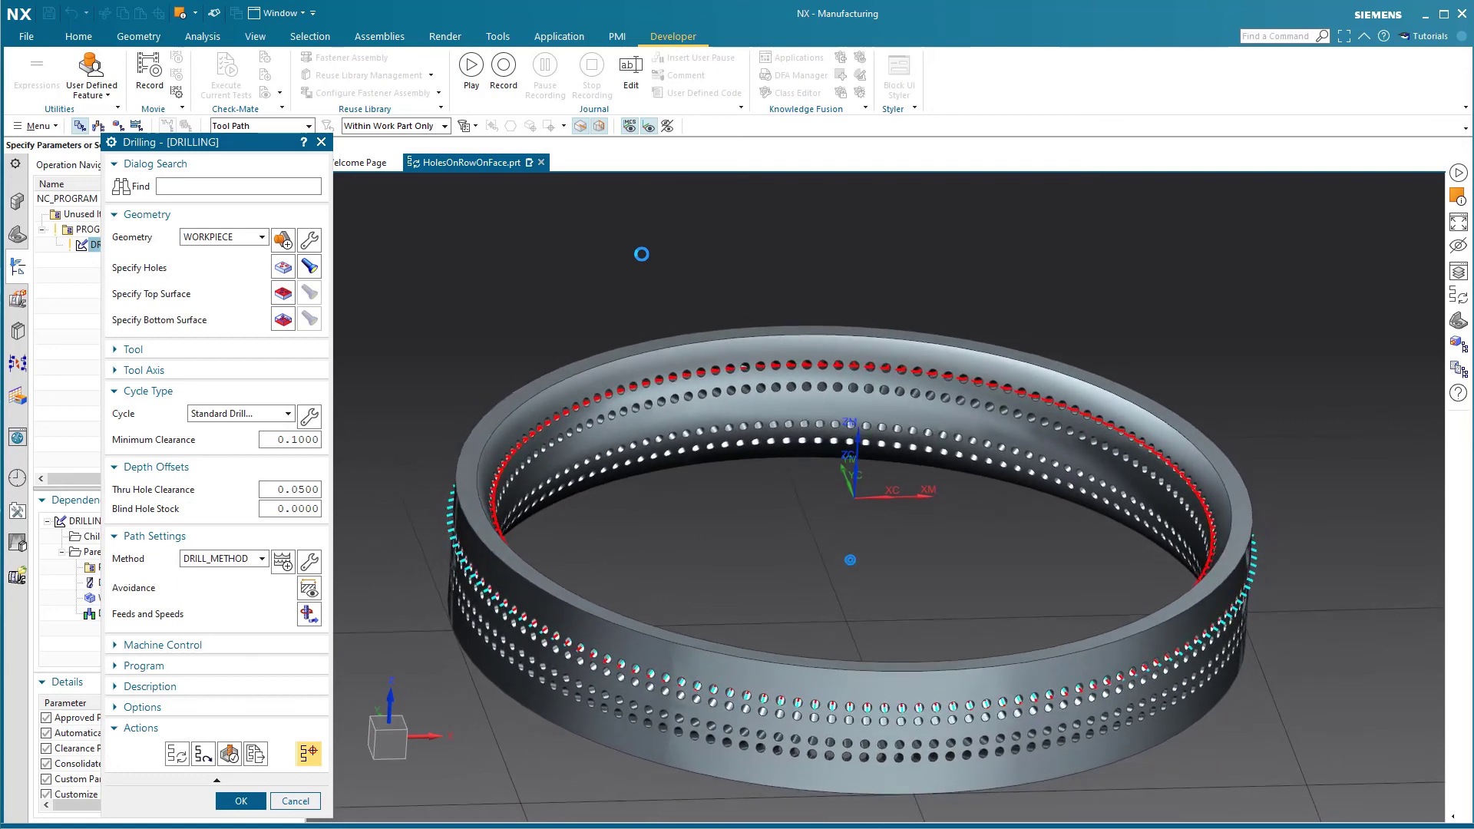
pyautogui.scroll(3, 642, 254)
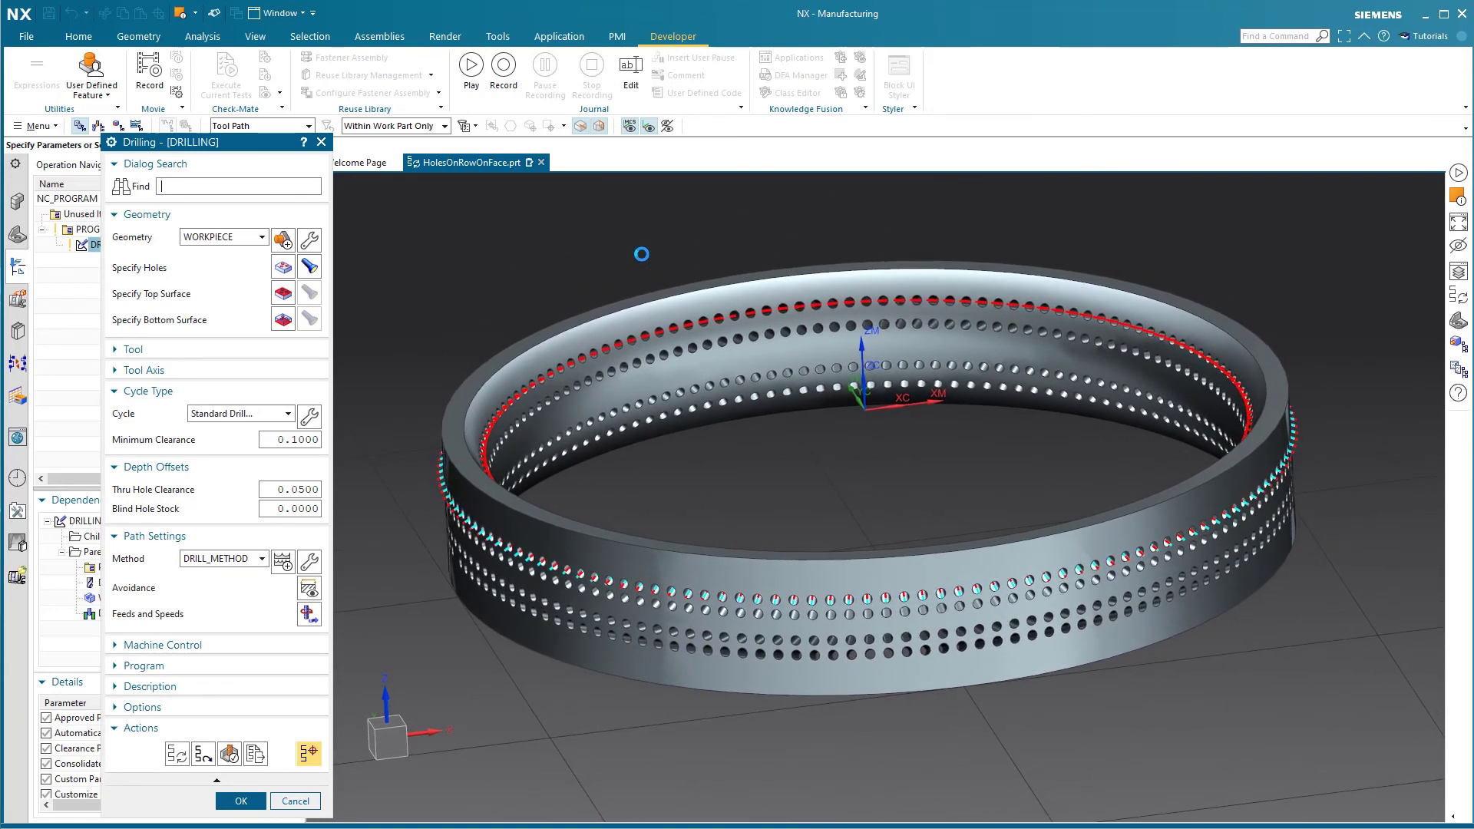
pyautogui.moveTo(865, 477)
pyautogui.mouseDown(button='middle')
pyautogui.moveTo(859, 461)
pyautogui.moveTo(820, 490)
pyautogui.mouseUp(button='middle')
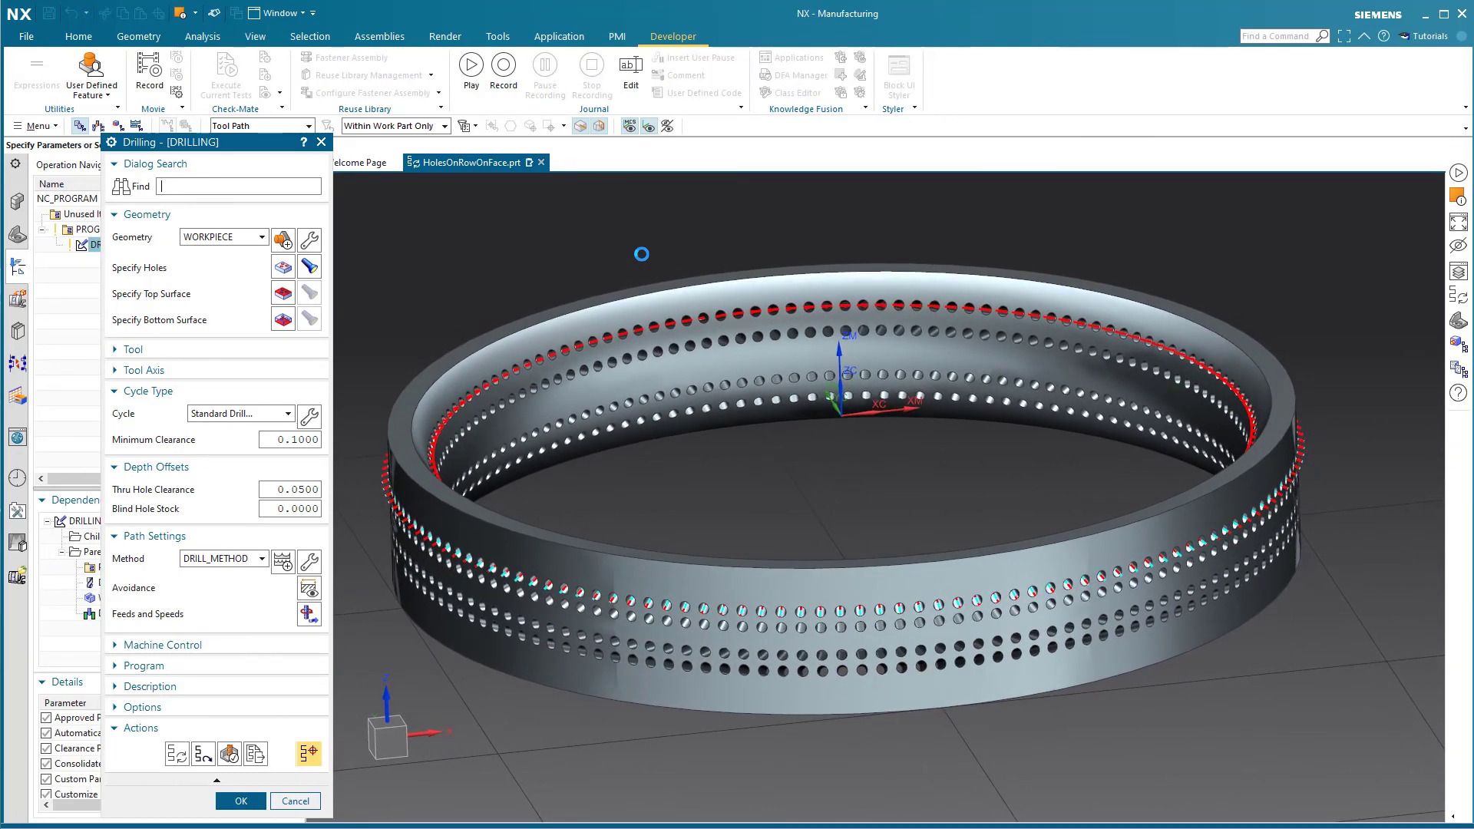